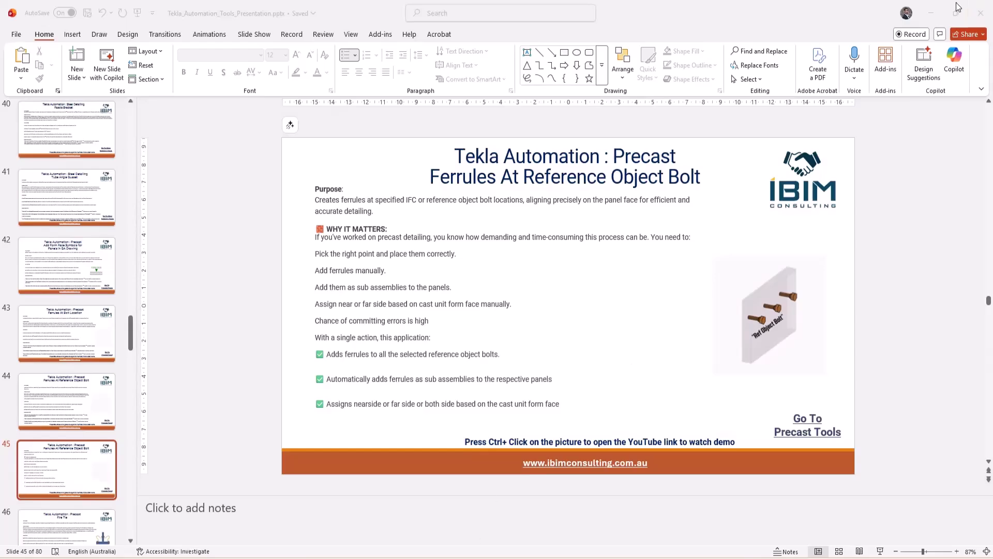
Switch to Tekla Structures and open IBim Ferrules At Reference Bolt with the component type set to Ferrule
click(931, 13)
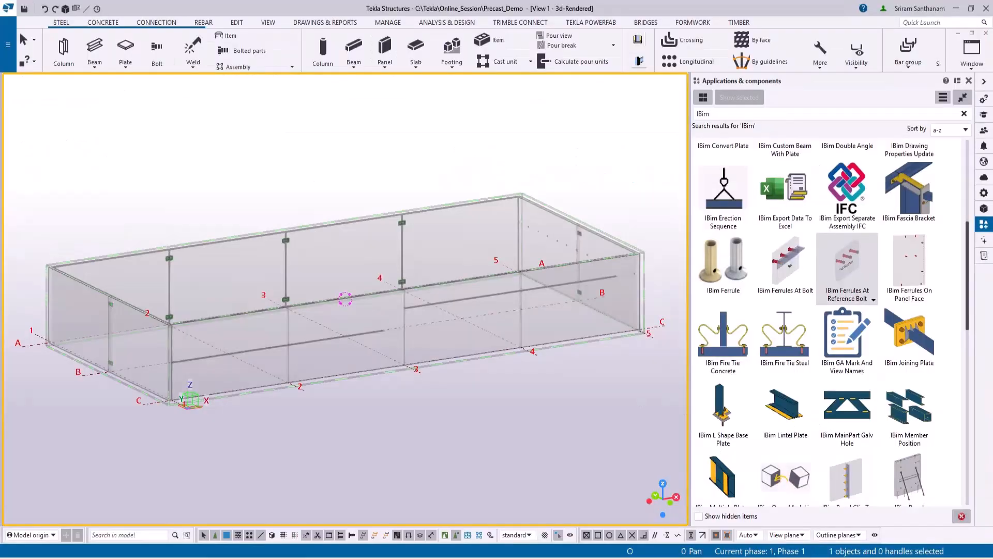
click(612, 177)
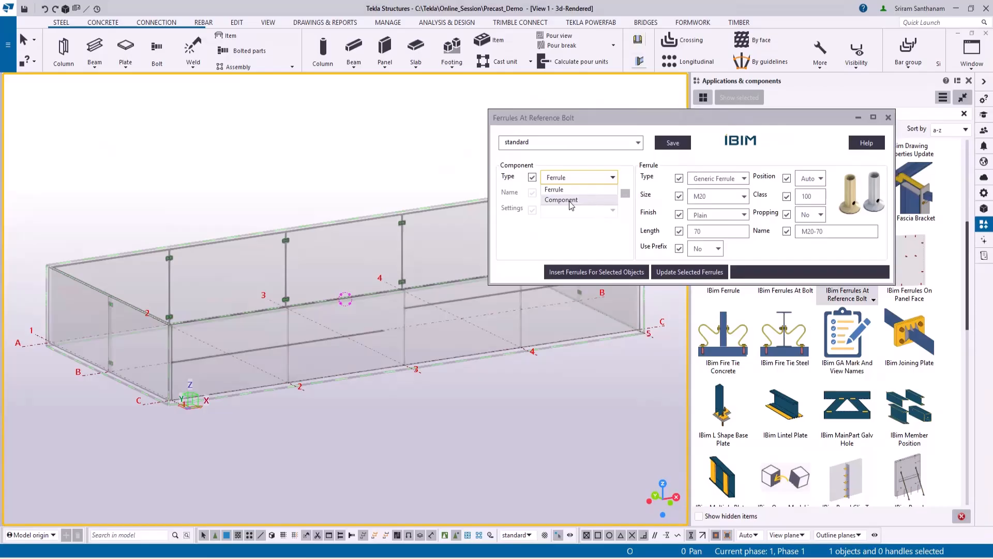
click(553, 190)
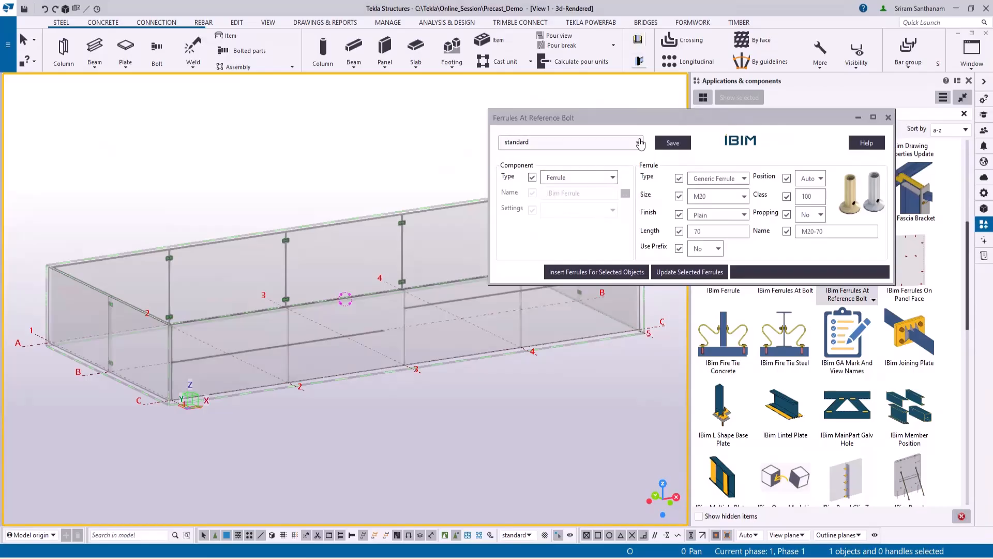
Load the Component preset and choose the IBim Ferrule component with its standard settings
click(640, 143)
click(543, 163)
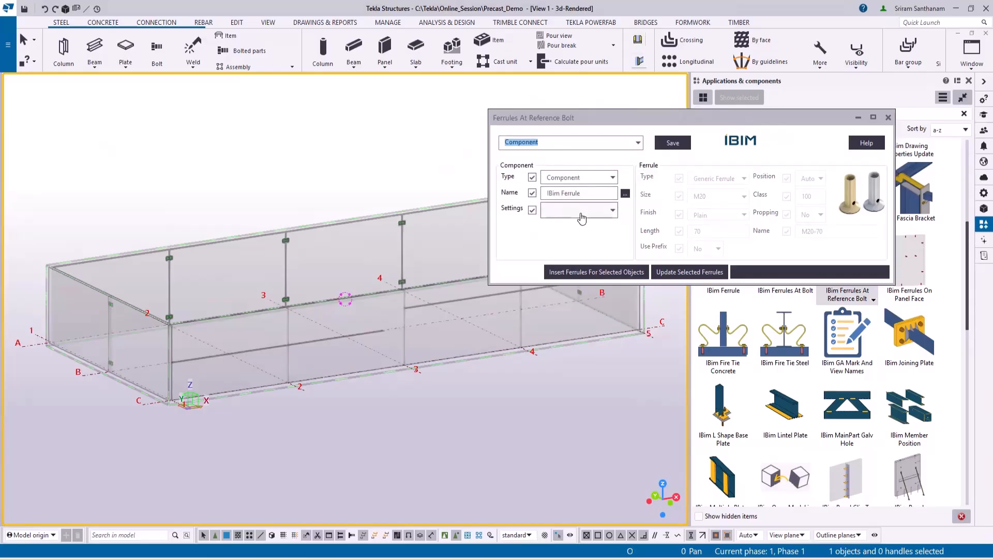
click(625, 194)
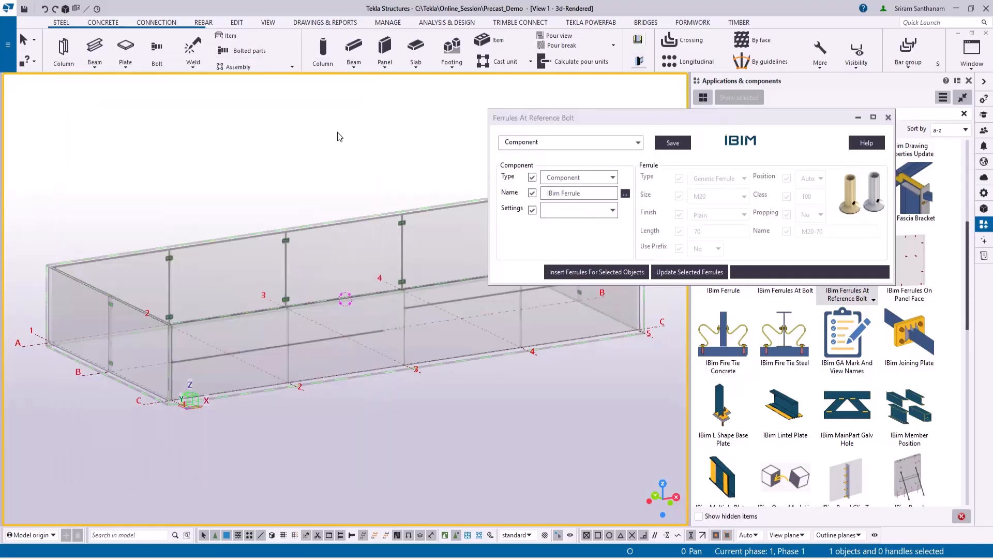
click(132, 99)
text(ferrule)
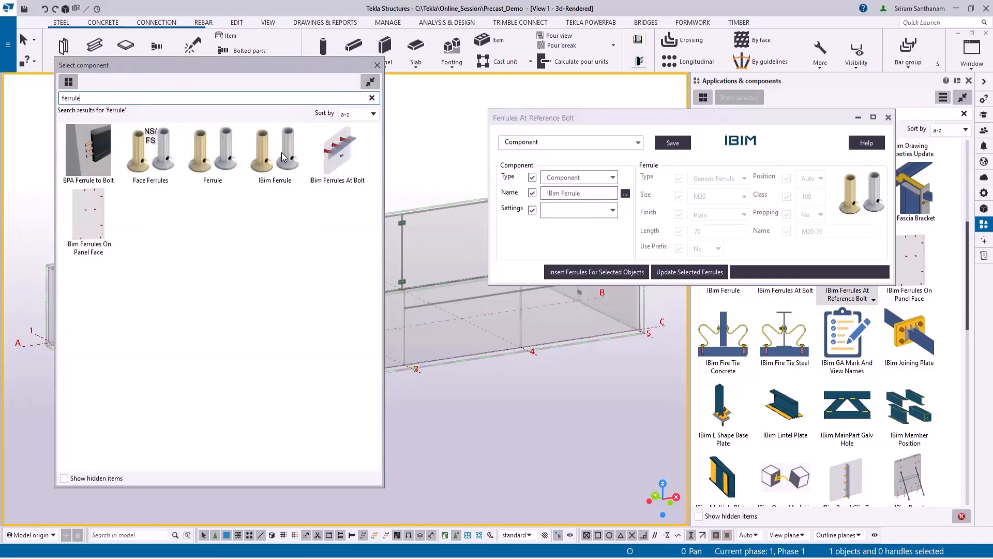
double_click(281, 153)
click(613, 212)
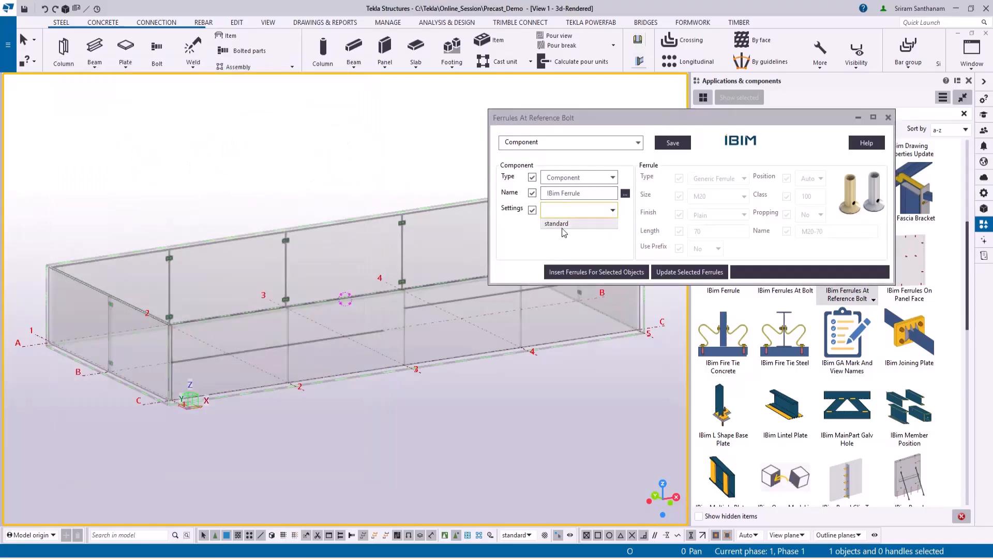
click(561, 223)
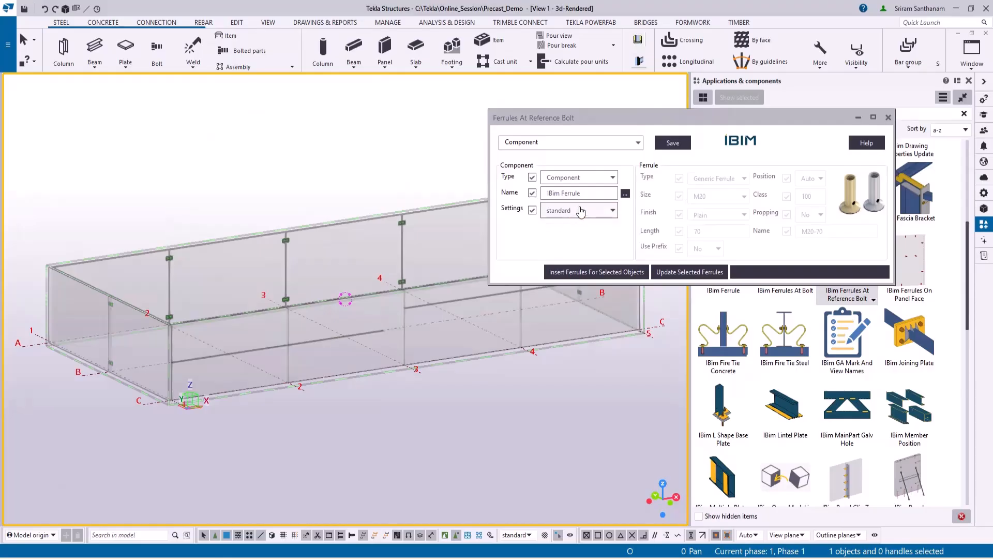
Load the standard preset, try Ancon Ferrule as the ferrule type and look through its sizes
click(639, 142)
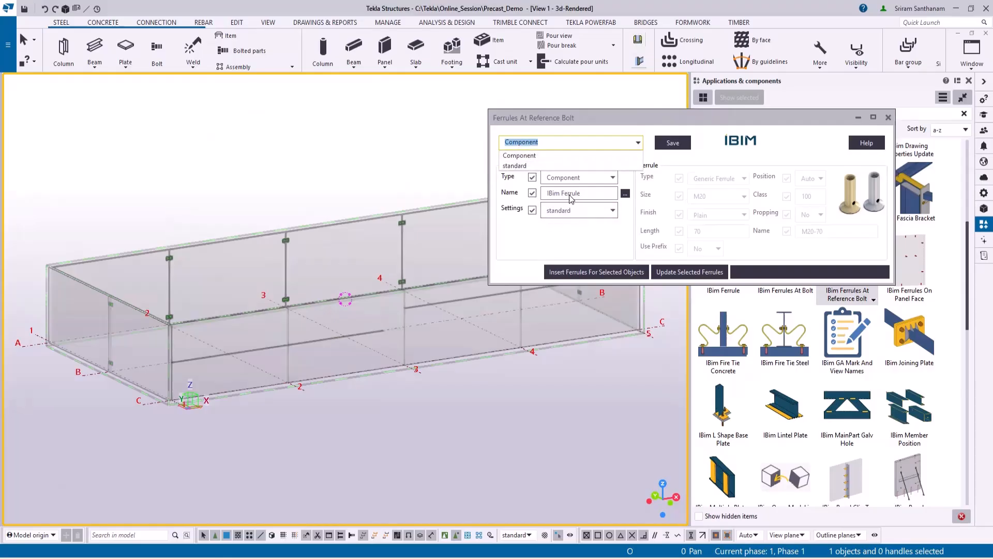
click(517, 166)
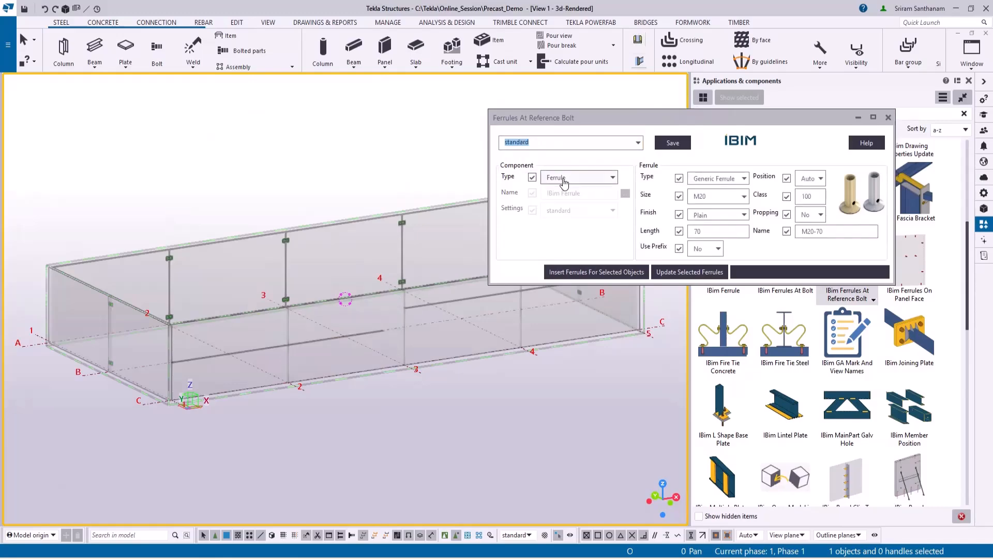
click(744, 180)
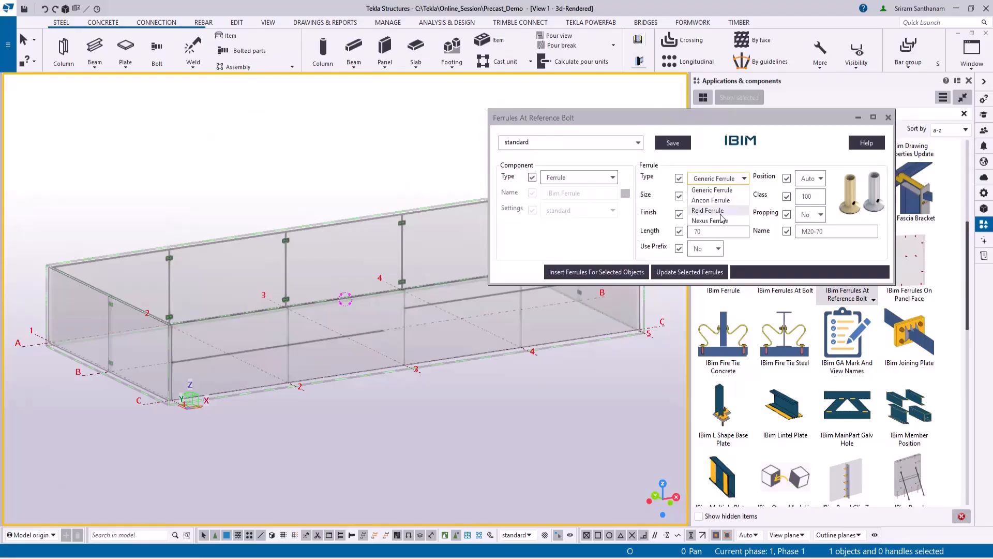
click(723, 180)
click(742, 181)
click(714, 198)
click(715, 196)
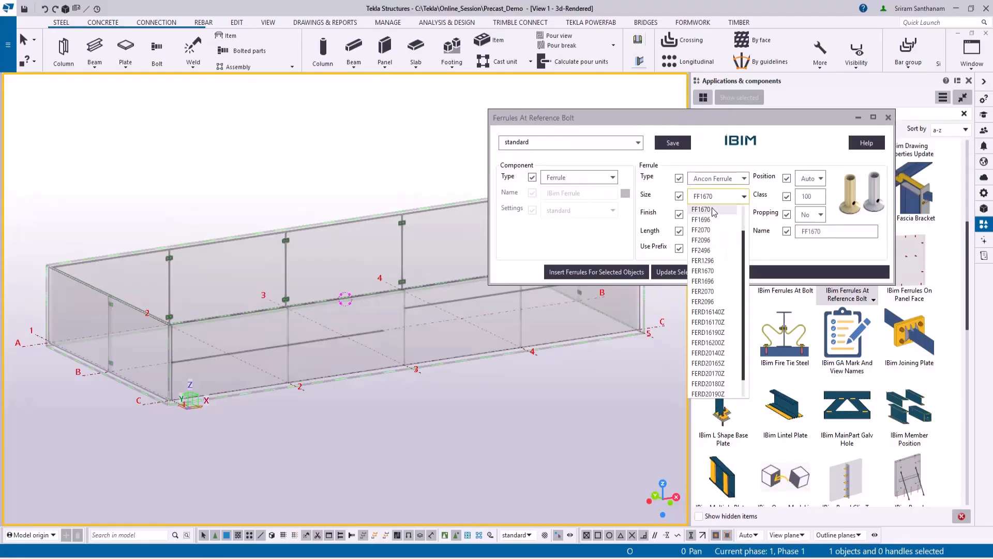
Try Reid Ferrule as the ferrule type and look at its available sizes
click(744, 179)
click(743, 180)
click(714, 208)
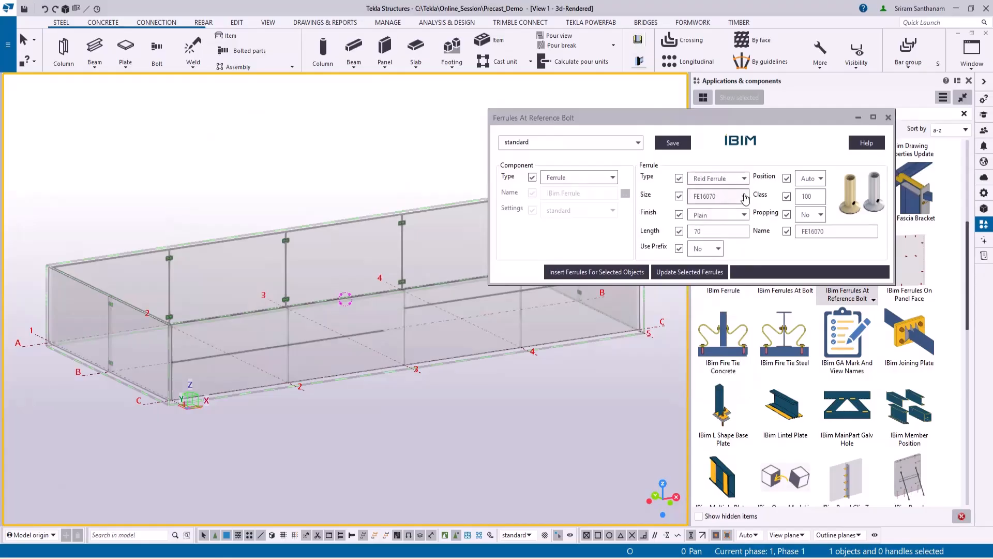
click(745, 197)
Try Nexus Ferrule as the ferrule type with size F4620140
click(743, 179)
click(743, 180)
click(710, 220)
click(716, 196)
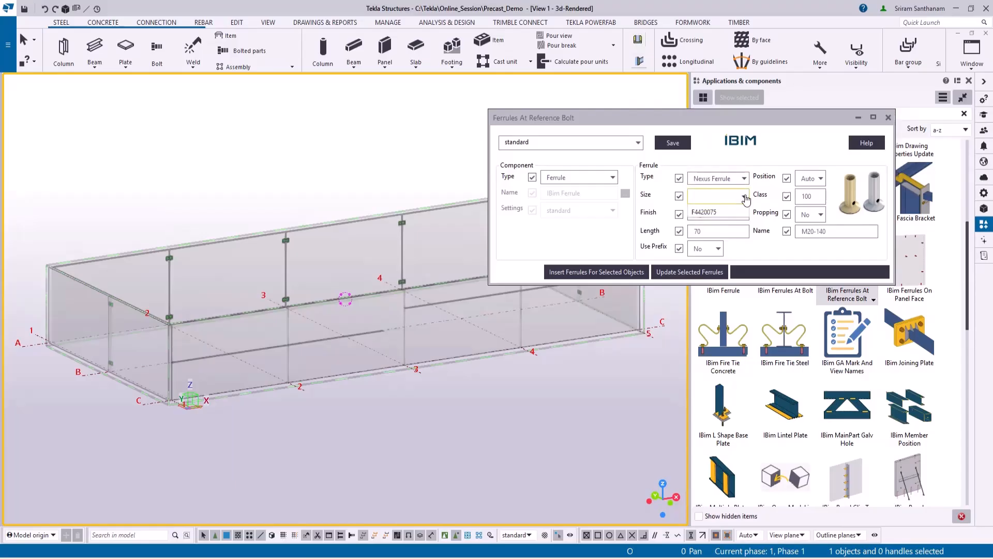
click(713, 209)
Define the ferrule as a Generic Ferrule with Plain finish, size M24 and length 90
click(714, 179)
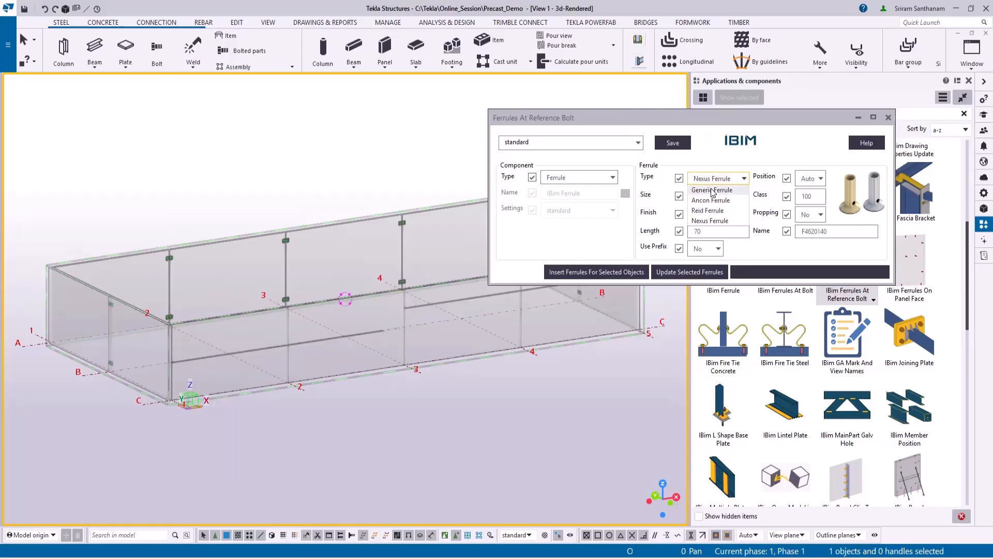
click(713, 190)
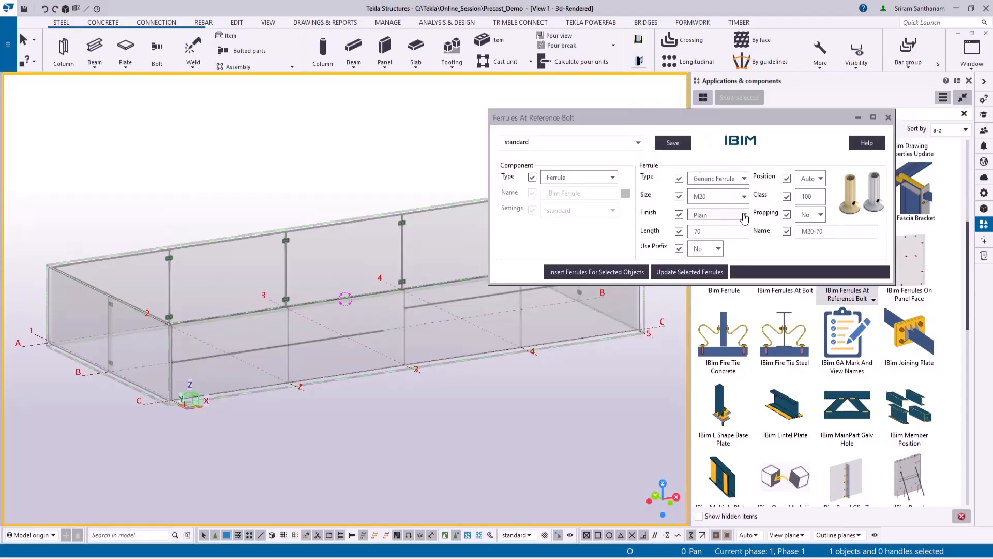
click(743, 215)
click(712, 228)
click(728, 198)
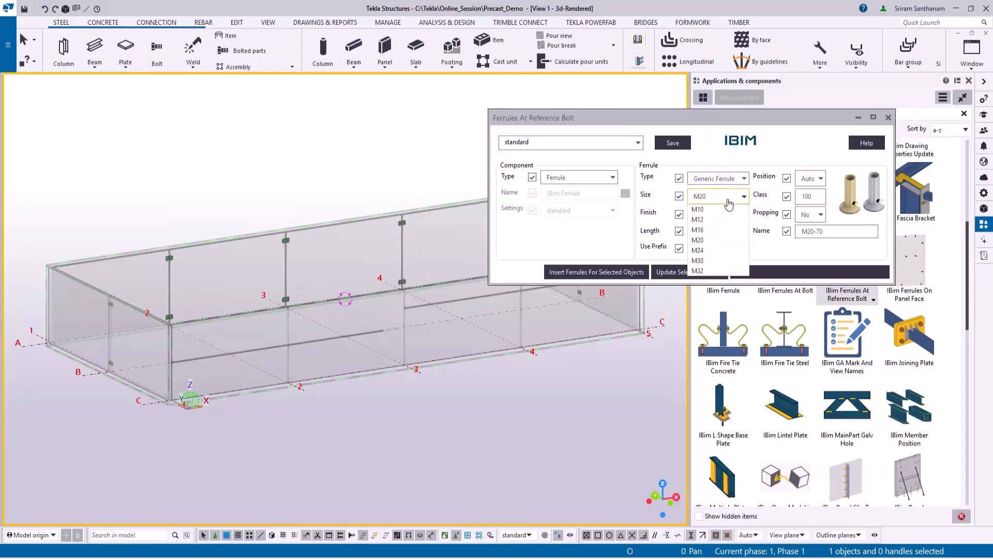
click(701, 250)
double_click(699, 232)
text(90)
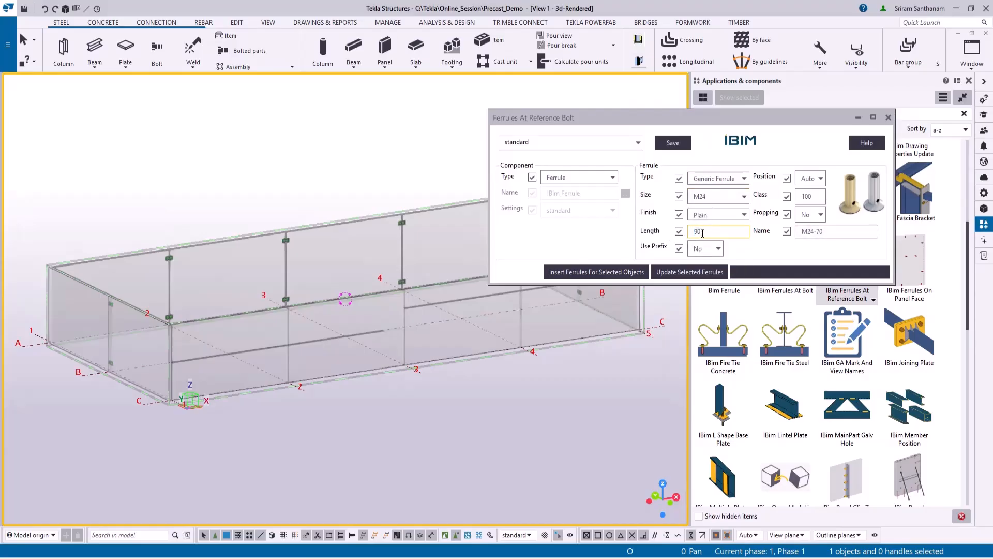
click(717, 198)
click(718, 199)
Enable Use Prefix for the ferrules and review the assembly prefix, class and name values
click(720, 250)
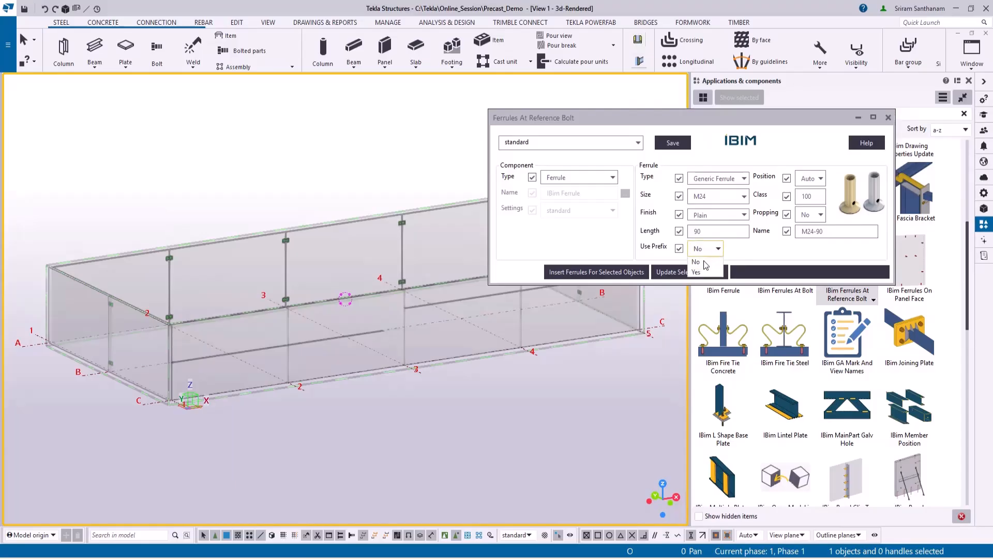
click(700, 273)
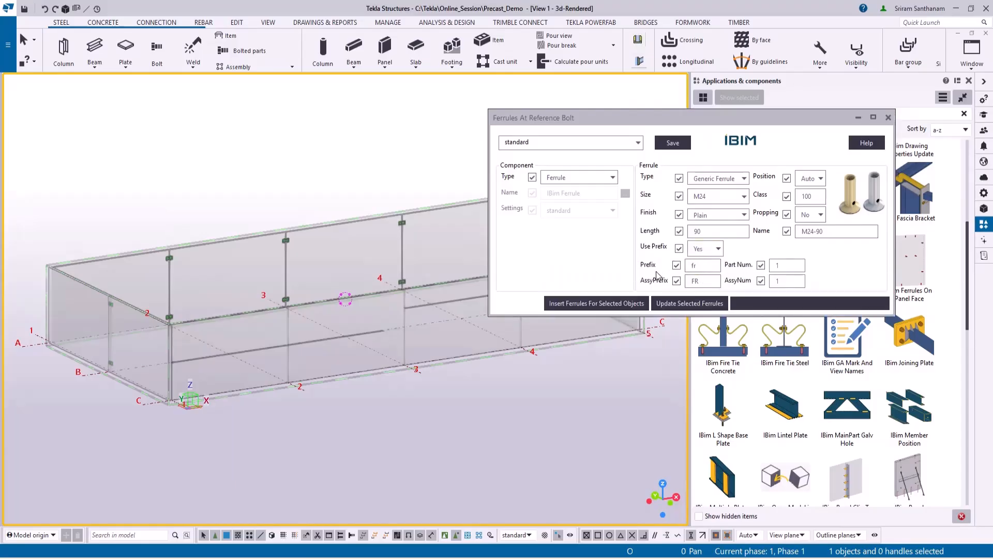
click(698, 283)
click(813, 197)
click(826, 231)
Try the Propping option set to Yes, then return it to No
click(821, 215)
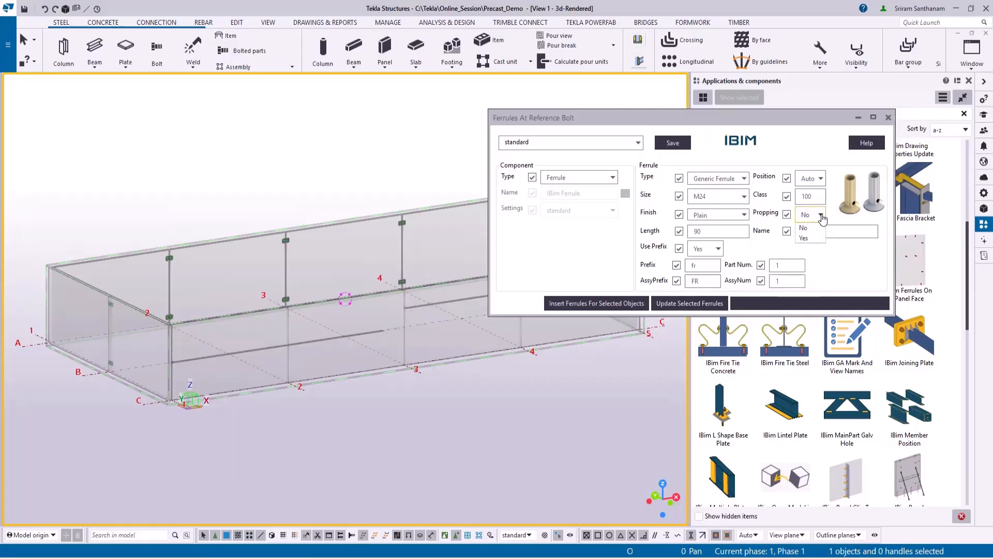
click(805, 238)
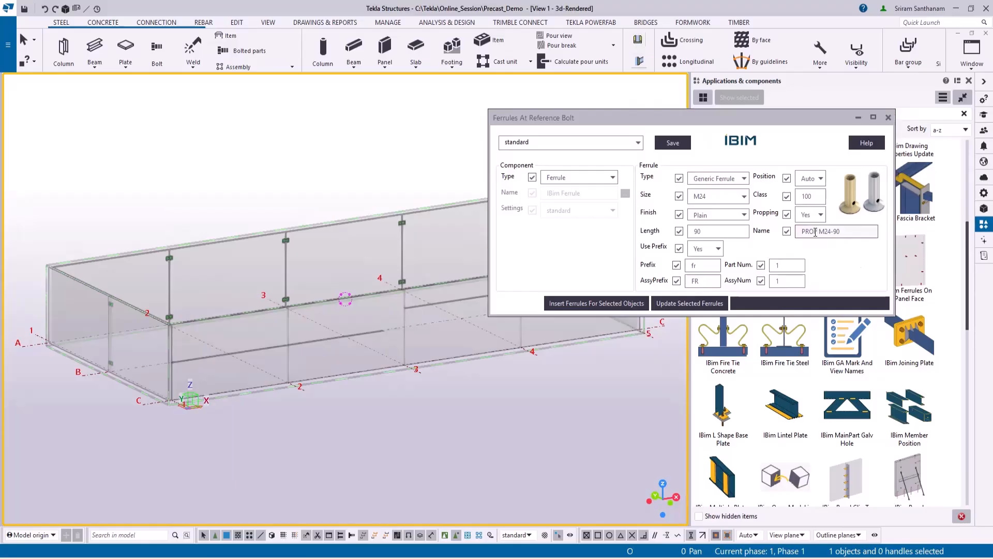
click(820, 215)
click(805, 228)
Set the ferrule position to Auto
click(819, 179)
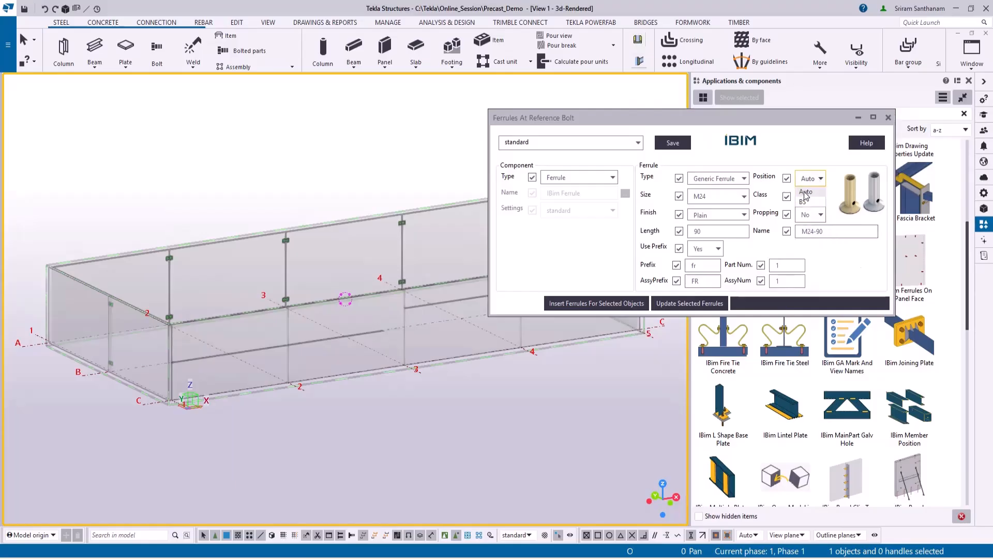
click(806, 192)
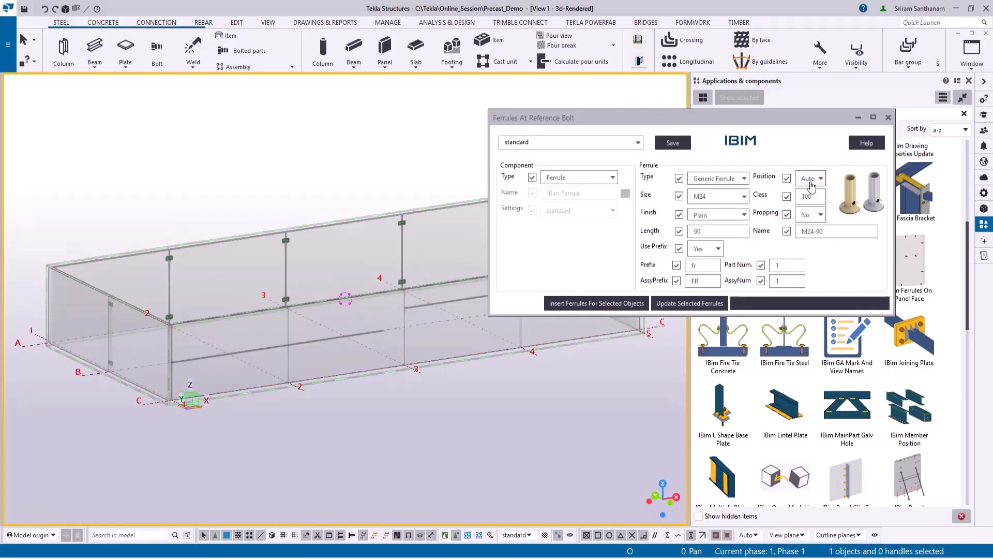
click(810, 185)
click(809, 185)
Limit selection to reference model objects and window-select all the reference bolts across the precast panels
drag(756, 116, 780, 63)
scroll(327, 330, down, 2)
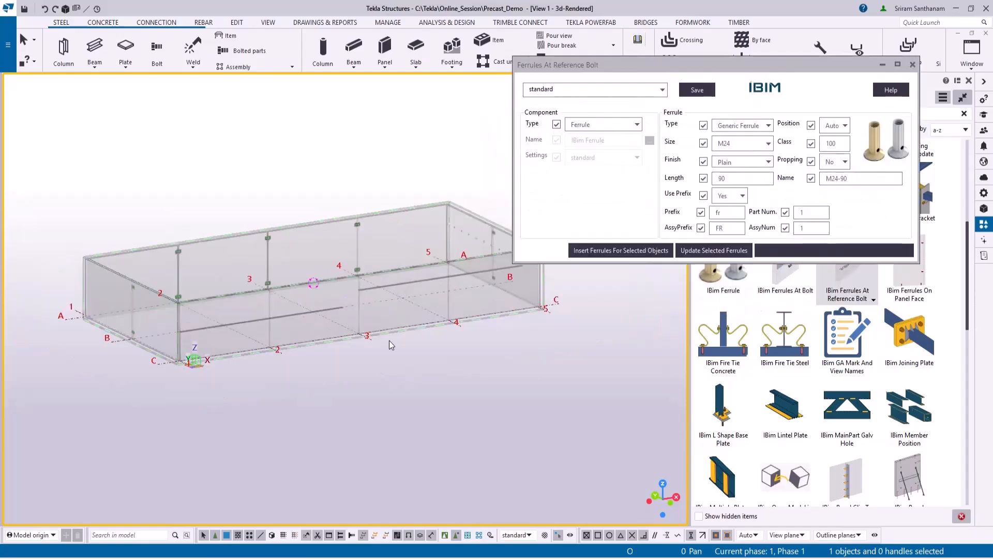
scroll(243, 326, up, 6)
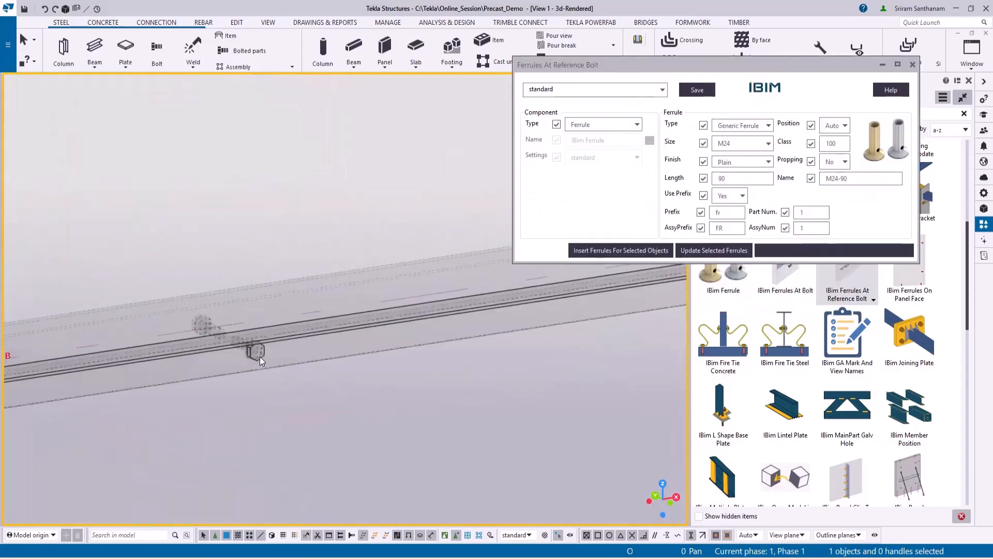
double_click(259, 356)
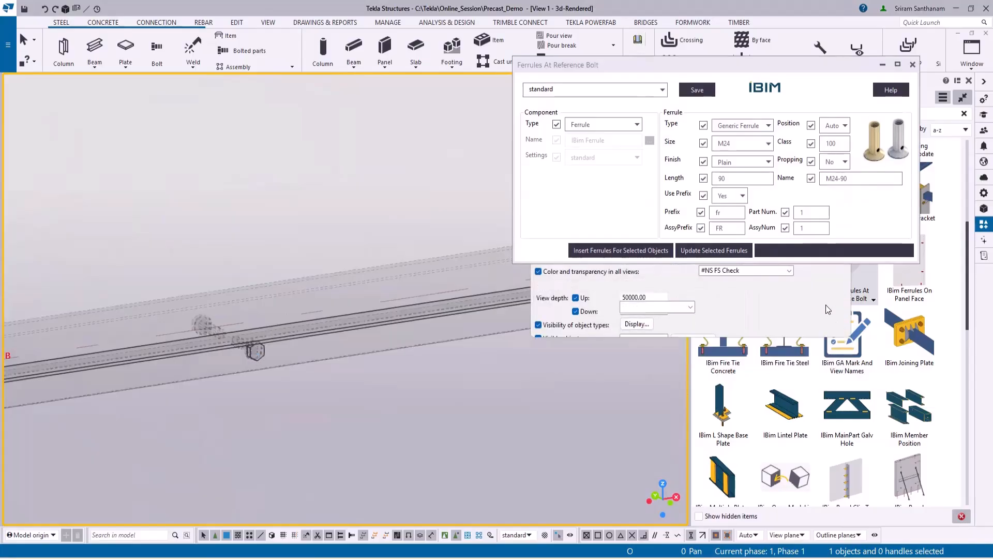
key(Escape)
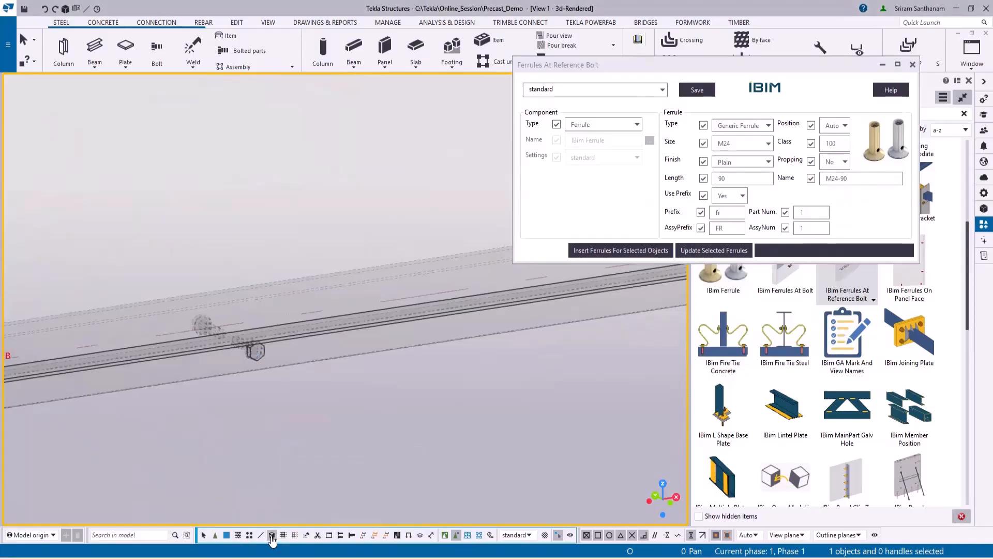
scroll(287, 312, down, 8)
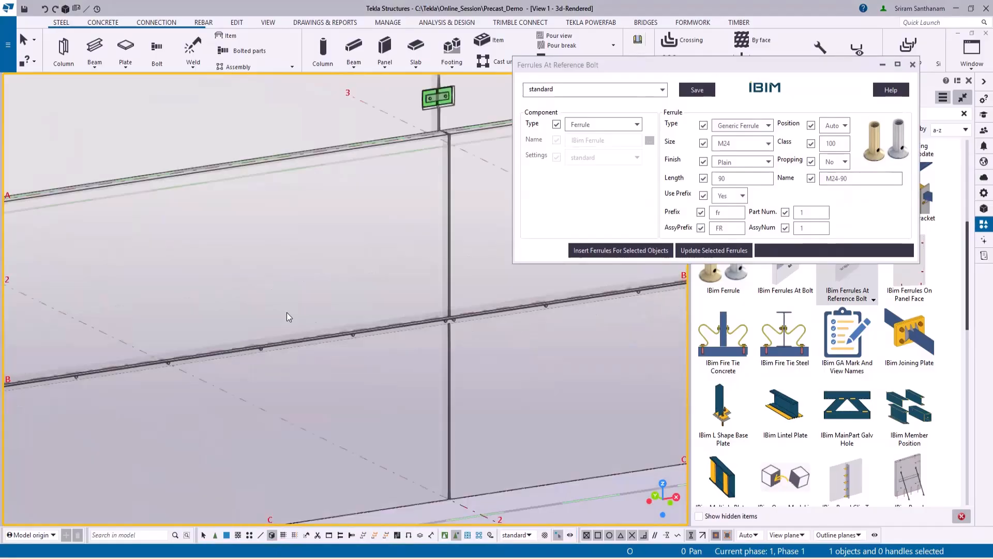
drag(111, 177, 557, 389)
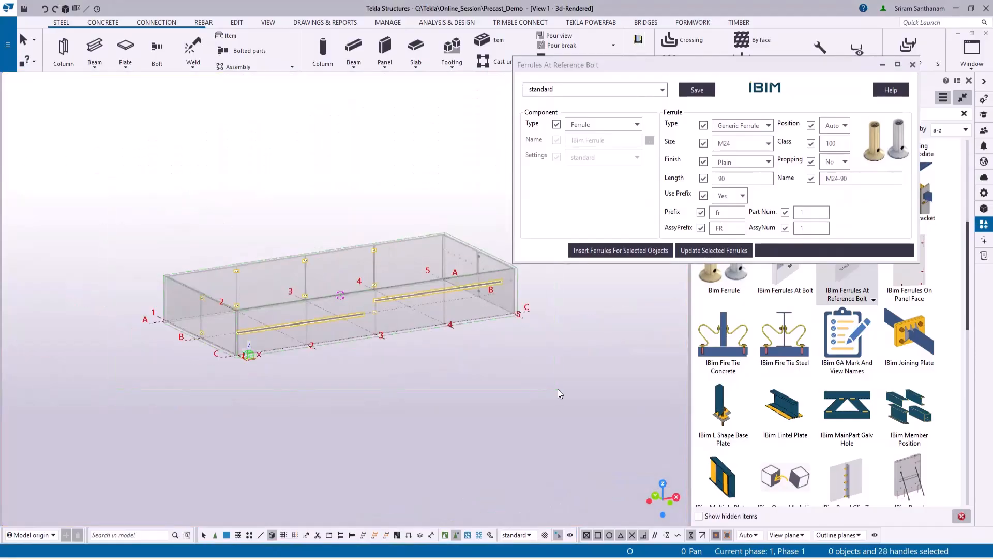
Check the selected reference bolts along the beams and panel joints, and insert ferrules for all of them
scroll(329, 297, up, 6)
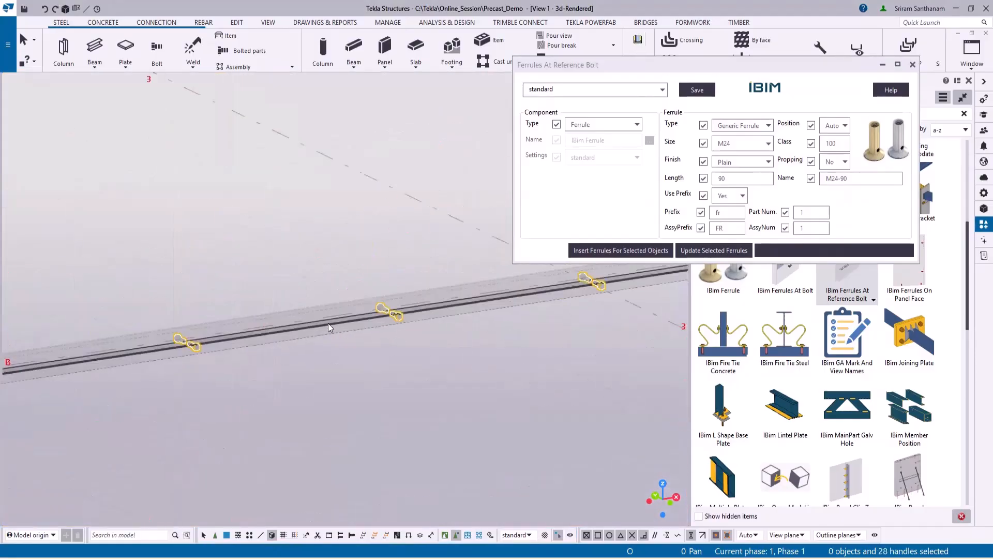
scroll(279, 336, down, 8)
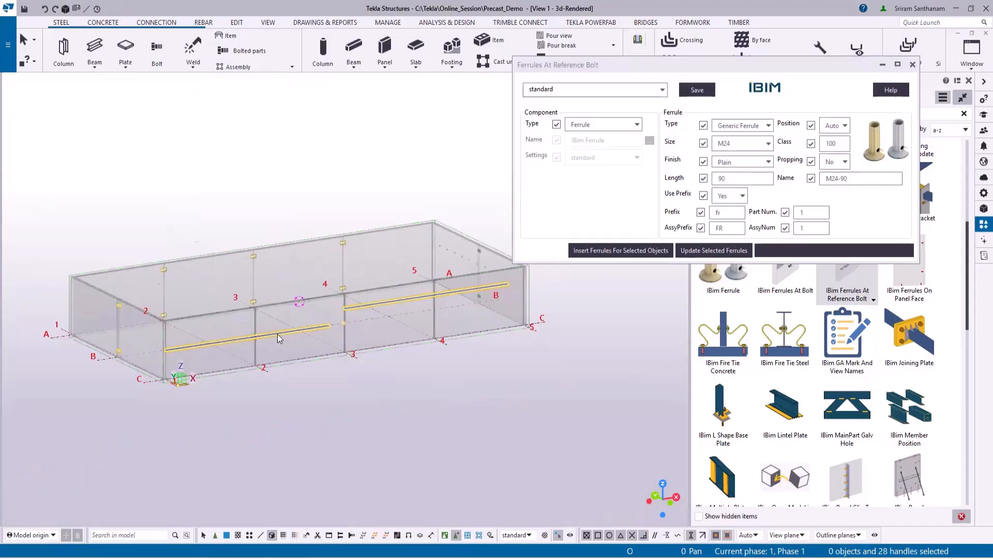
scroll(120, 341, up, 8)
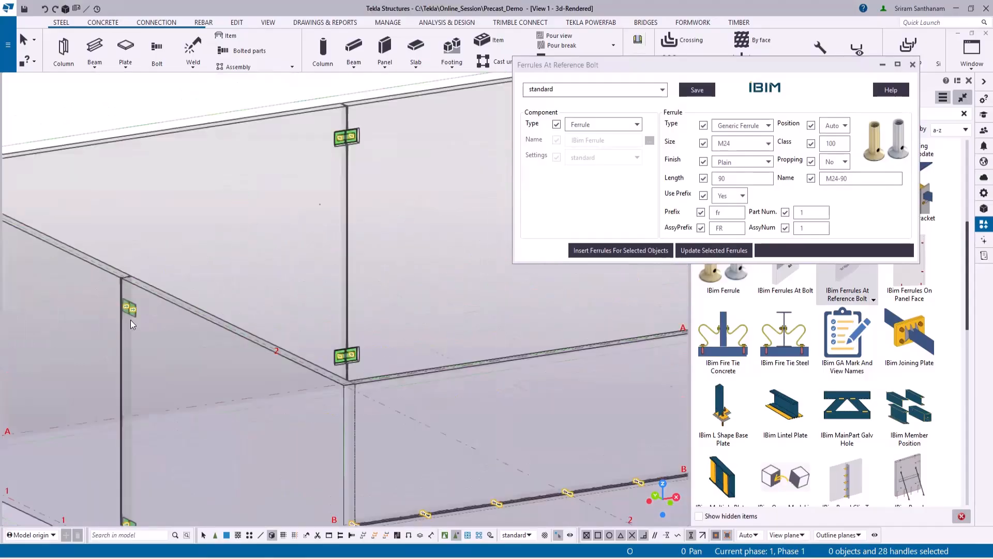
scroll(131, 318, down, 8)
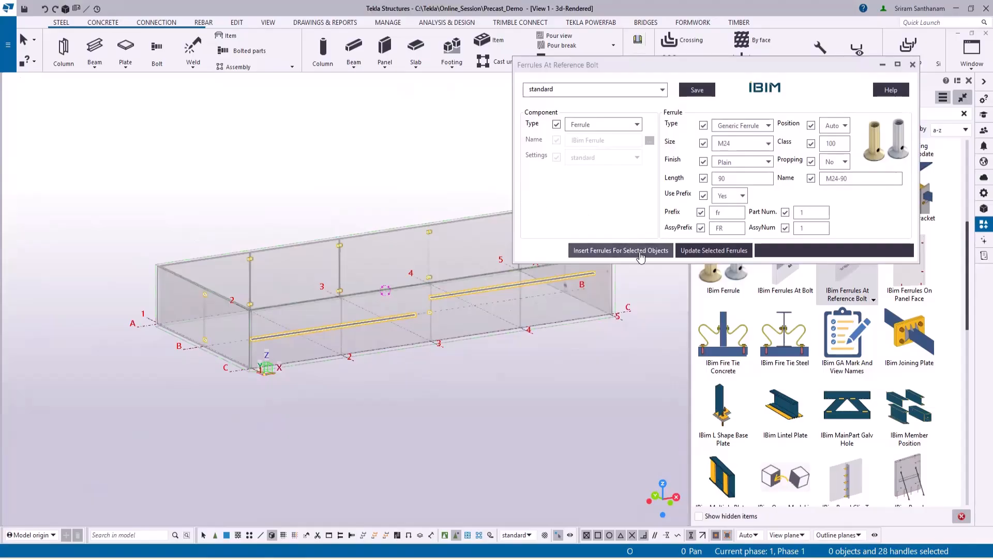
click(641, 252)
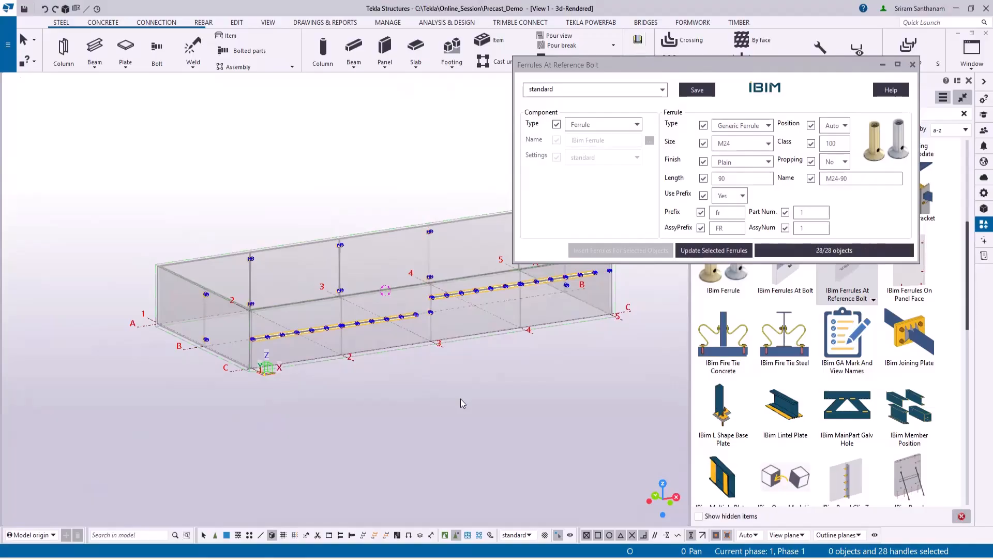
Examine an inserted ferrule pair at the panel connection up close and close the Ferrules At Reference Bolt tool
click(446, 394)
scroll(184, 346, up, 10)
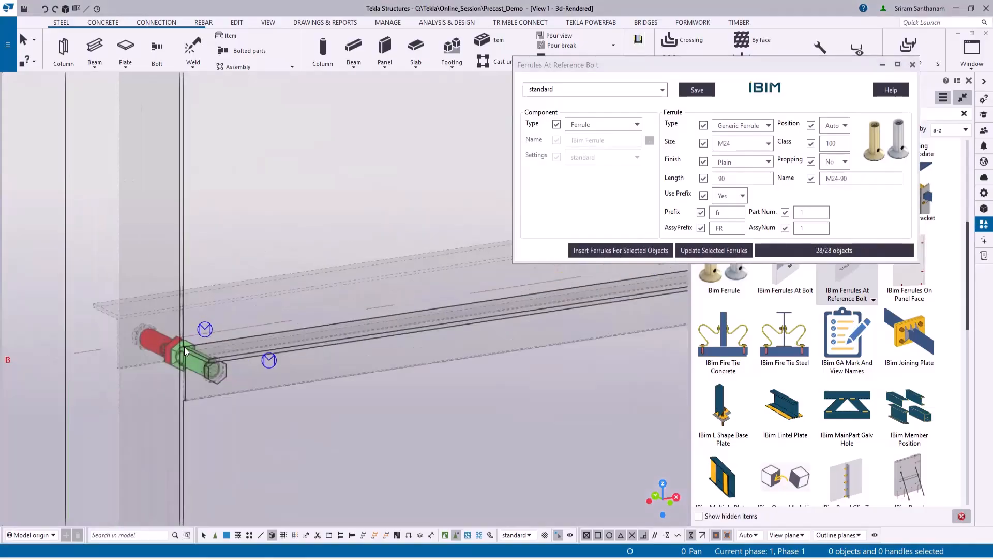
scroll(70, 387, down, 6)
scroll(193, 369, up, 6)
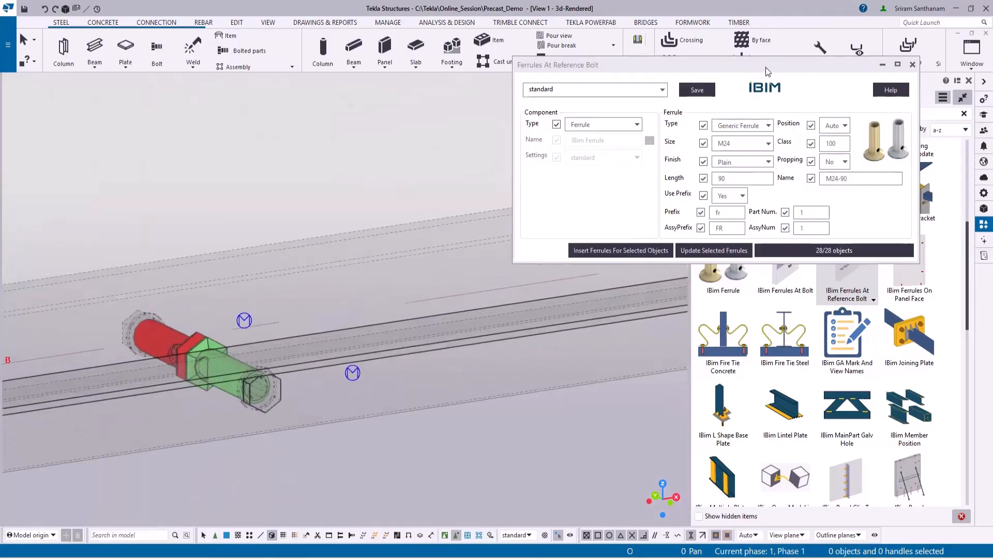
click(913, 64)
scroll(359, 297, down, 6)
scroll(407, 341, down, 6)
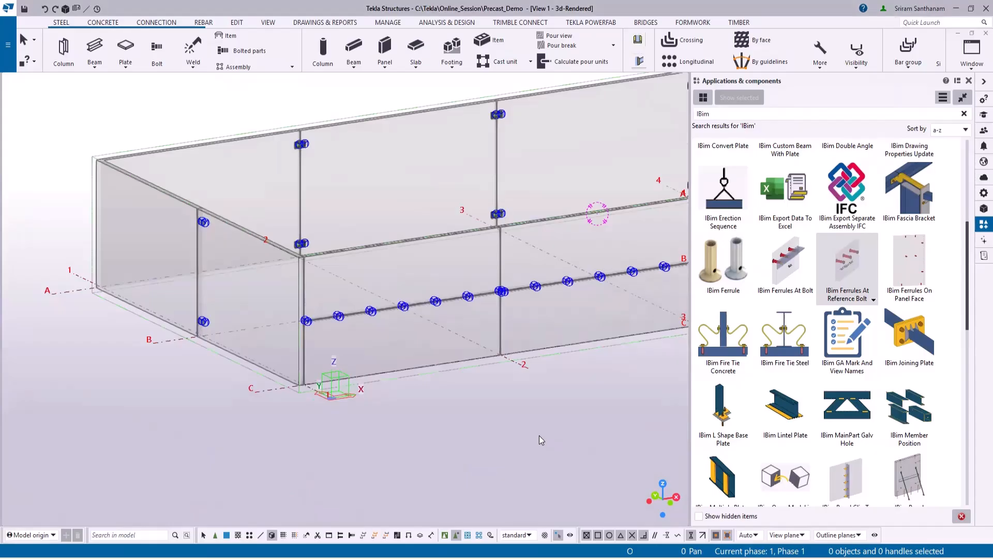
Open the 3D view's properties and its object representation settings
click(567, 441)
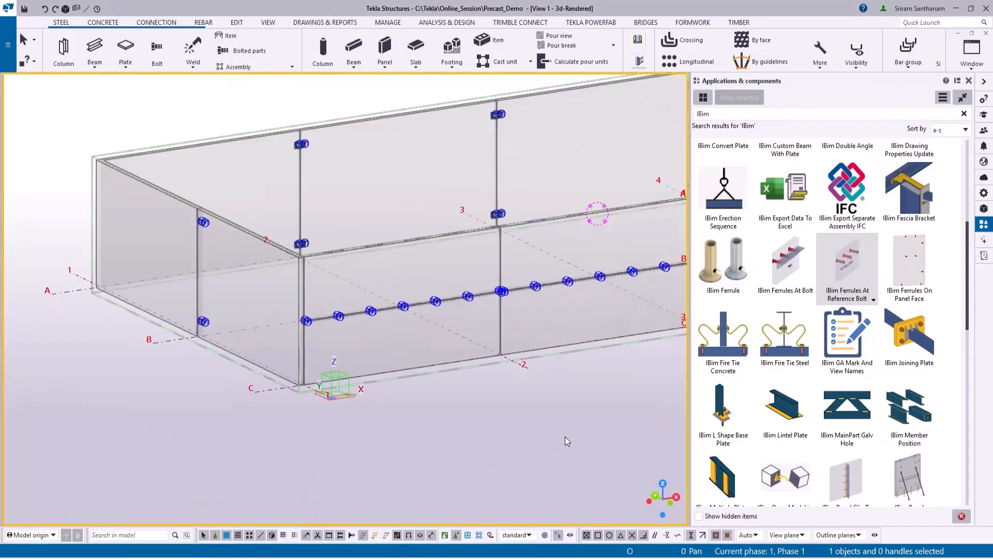
double_click(567, 441)
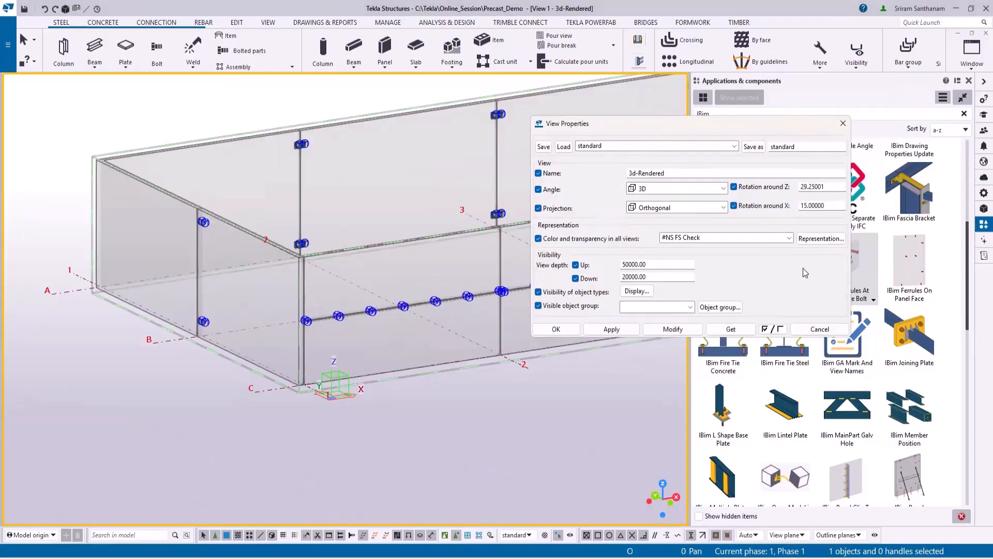
click(823, 239)
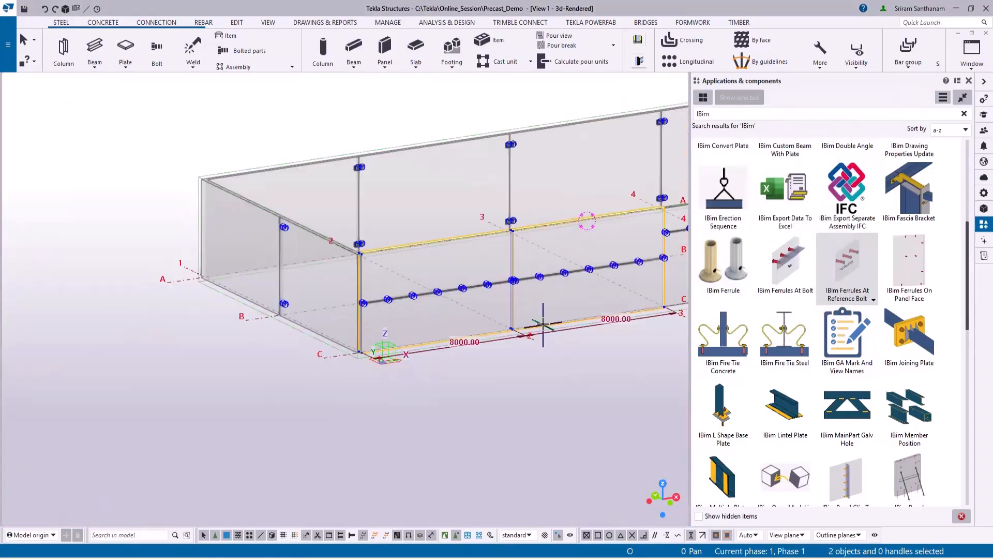
Show the top in form face for the two selected wall panels along grid C between grids 1 and 3
right_click(543, 325)
mouse_move(584, 316)
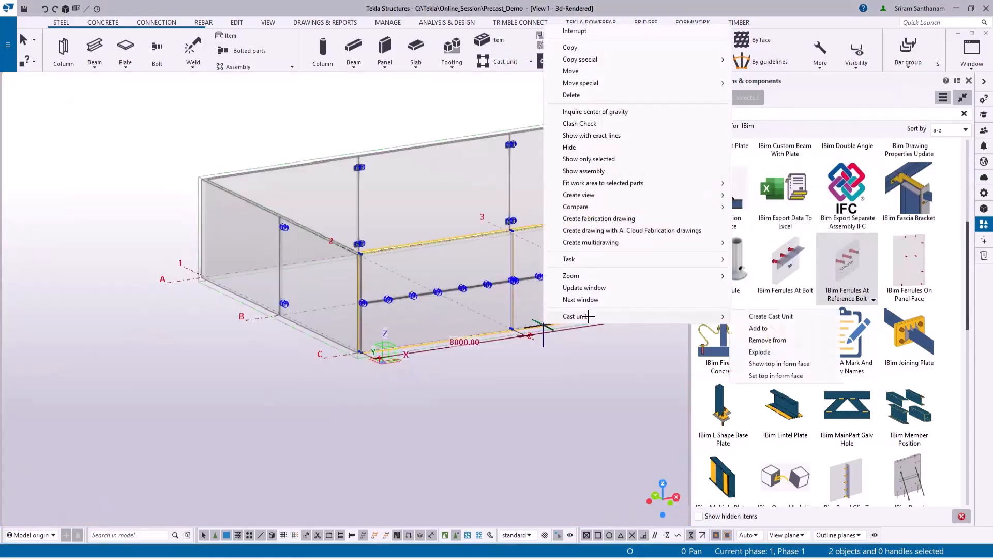
click(784, 364)
click(569, 405)
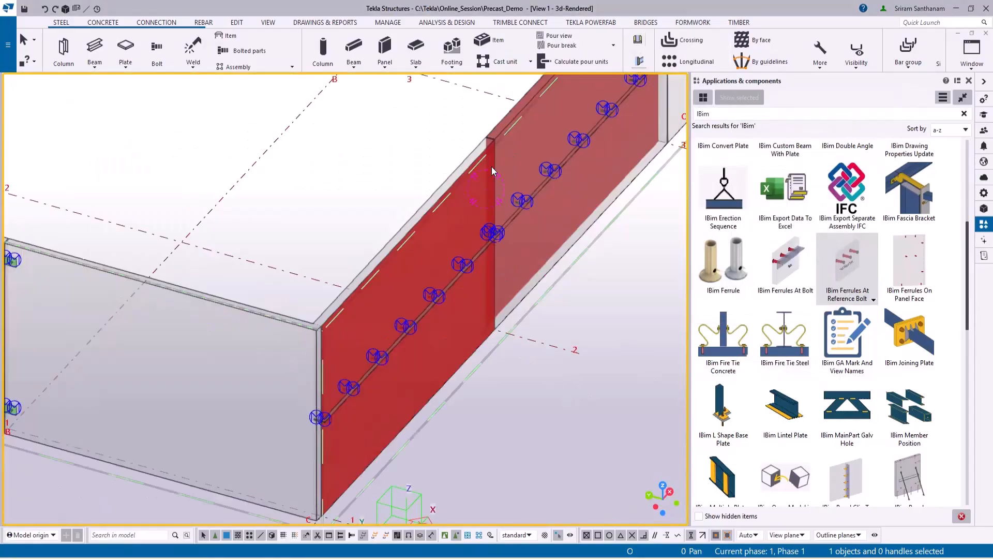
Examine the ferrule pairs on the grid C panels from both sides, comparing their placement with the highlighted form faces
scroll(491, 168, down, 1)
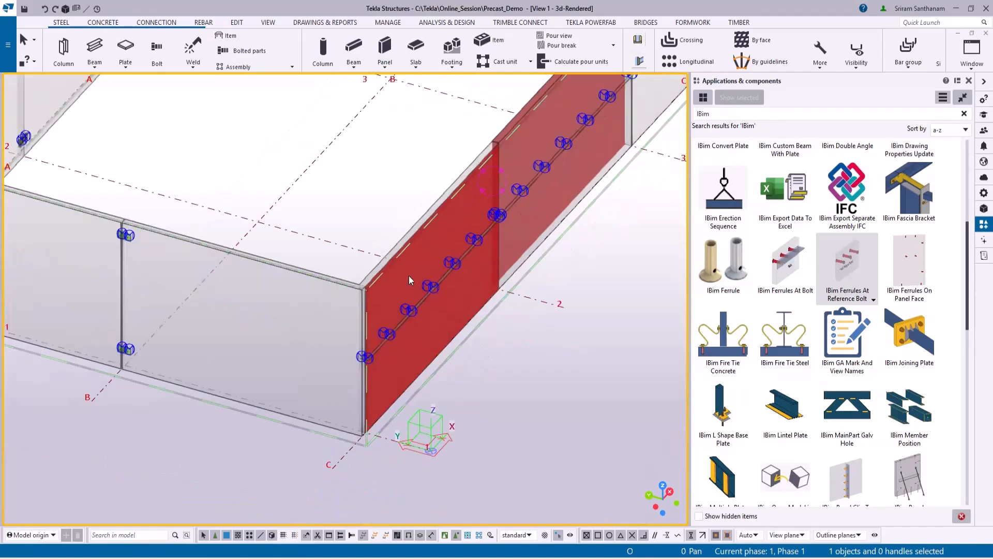
scroll(411, 273, up, 1)
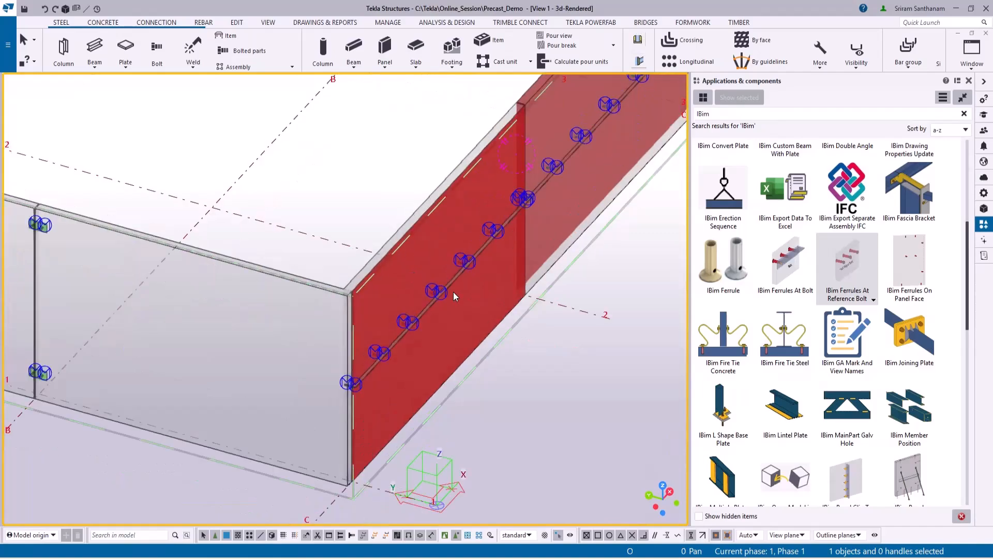
scroll(454, 290, up, 6)
scroll(362, 287, down, 4)
click(373, 285)
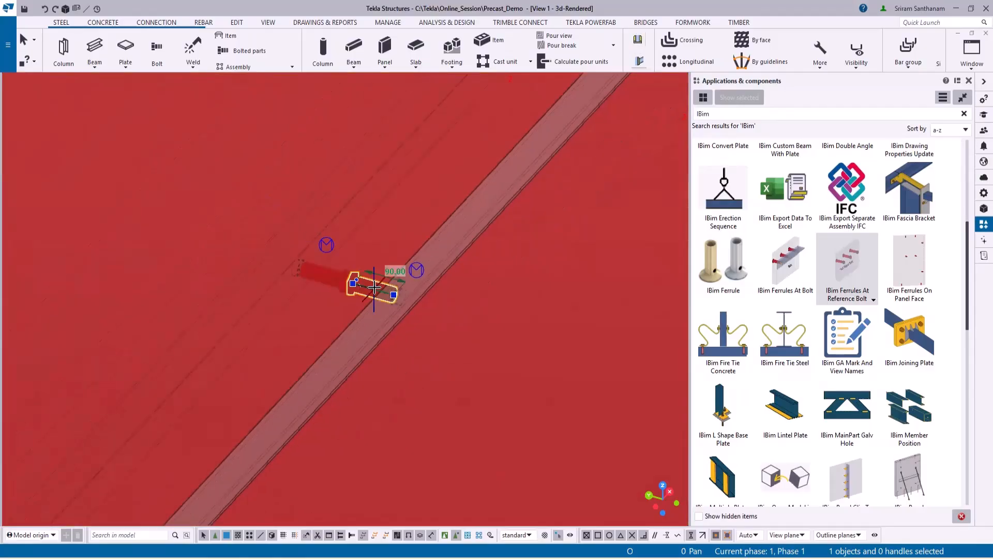
scroll(383, 284, down, 5)
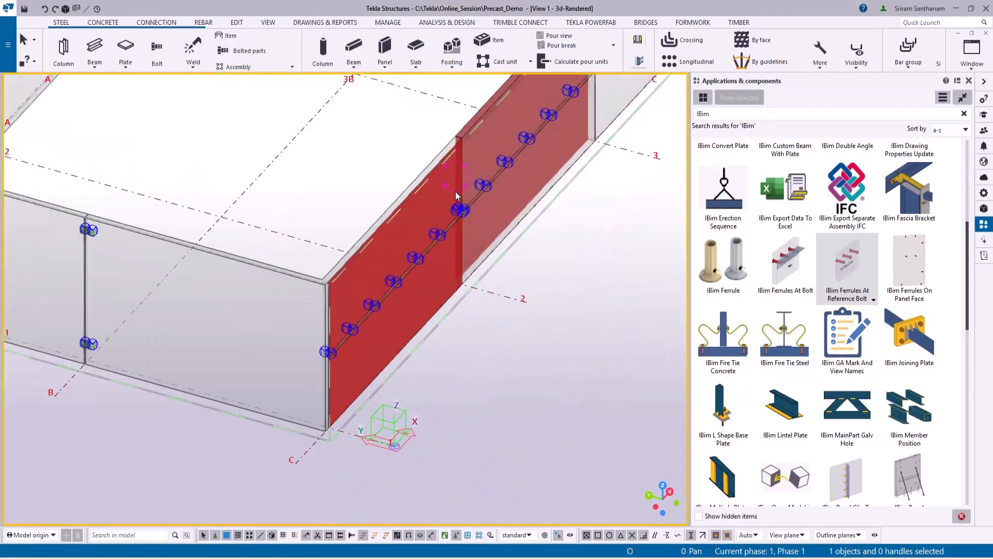
scroll(394, 262, up, 3)
ctrl+middle_drag(391, 287, 495, 296)
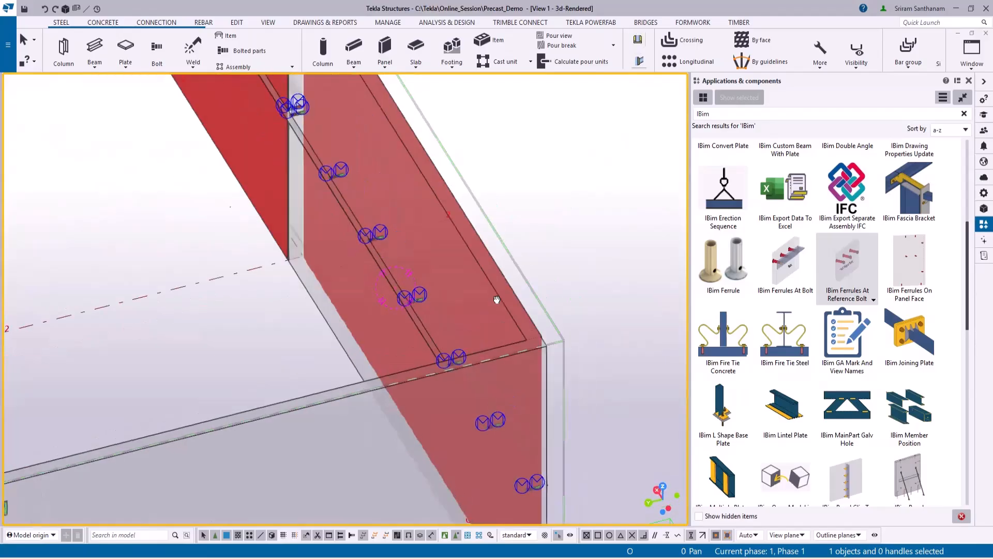
scroll(466, 293, up, 2)
scroll(362, 304, up, 4)
scroll(396, 336, down, 7)
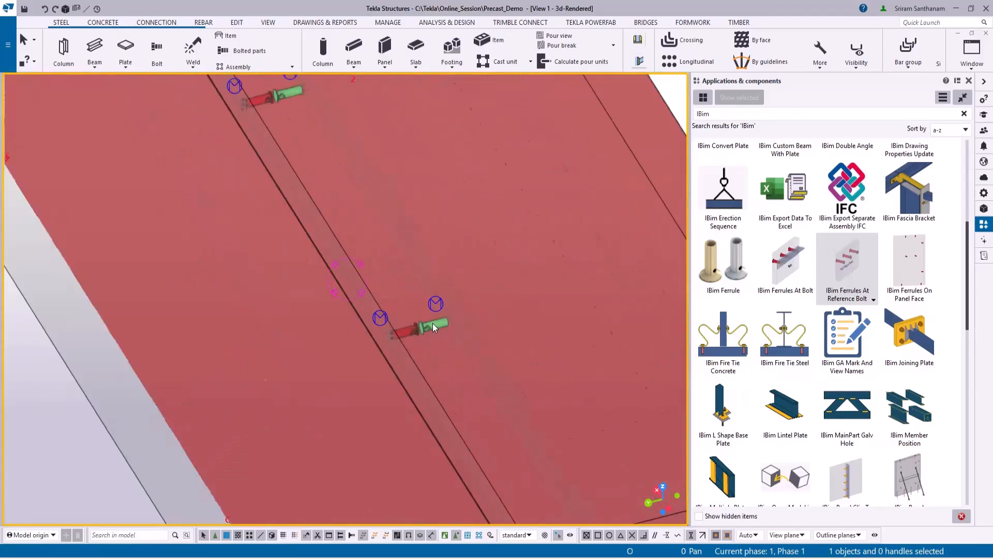
ctrl+middle_drag(452, 305, 192, 306)
scroll(192, 305, down, 5)
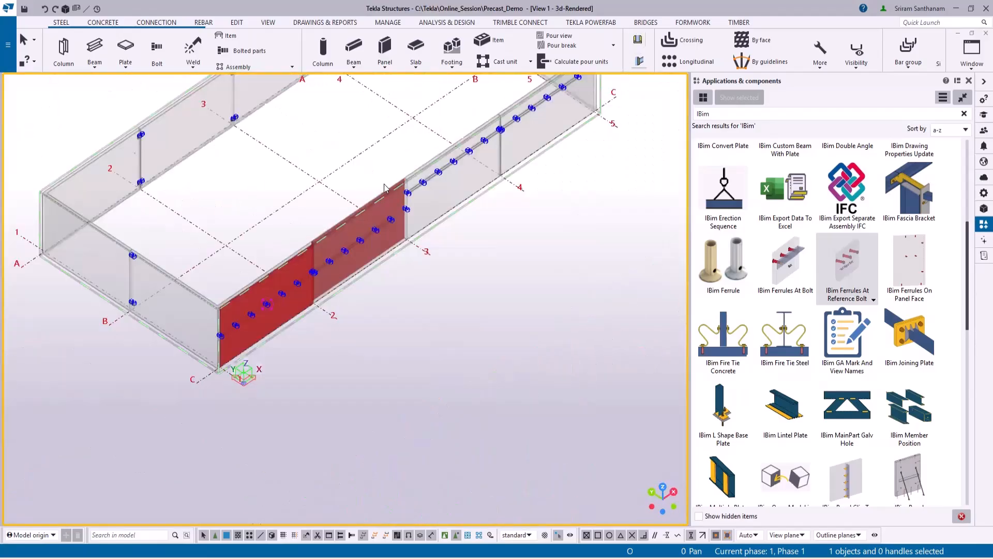
Examine the green and red ferrules in the highlighted panel near grid 3 for their orientation relative to the form face
scroll(403, 180, up, 3)
scroll(337, 230, up, 5)
scroll(417, 224, down, 2)
ctrl+middle_drag(396, 224, 361, 327)
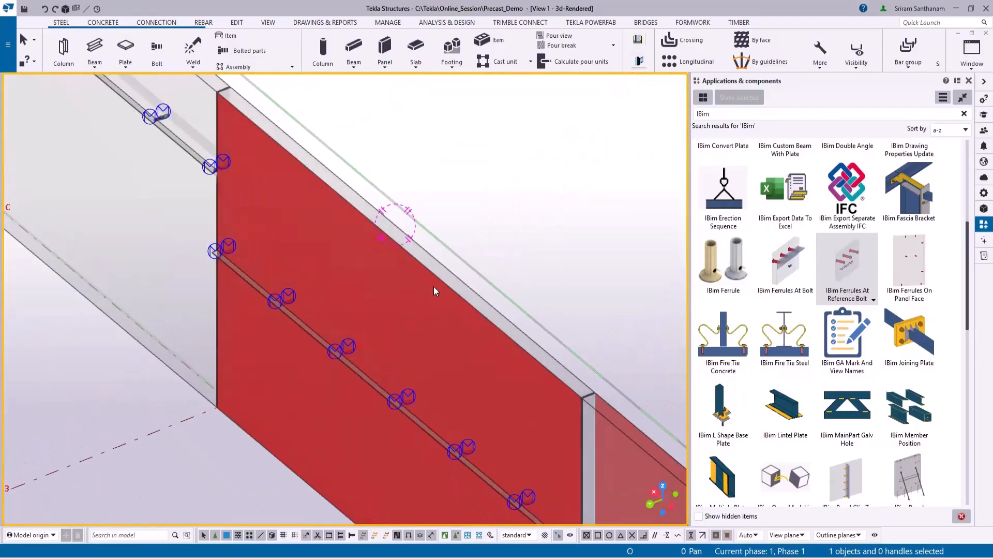
ctrl+middle_drag(434, 286, 321, 287)
scroll(553, 304, down, 3)
scroll(332, 262, up, 3)
scroll(298, 263, up, 5)
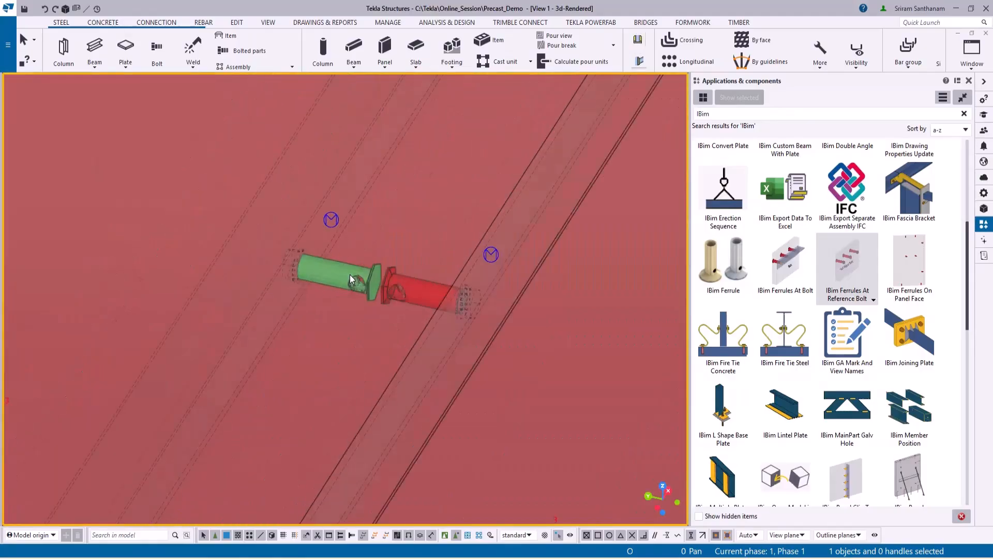
scroll(362, 274, down, 1)
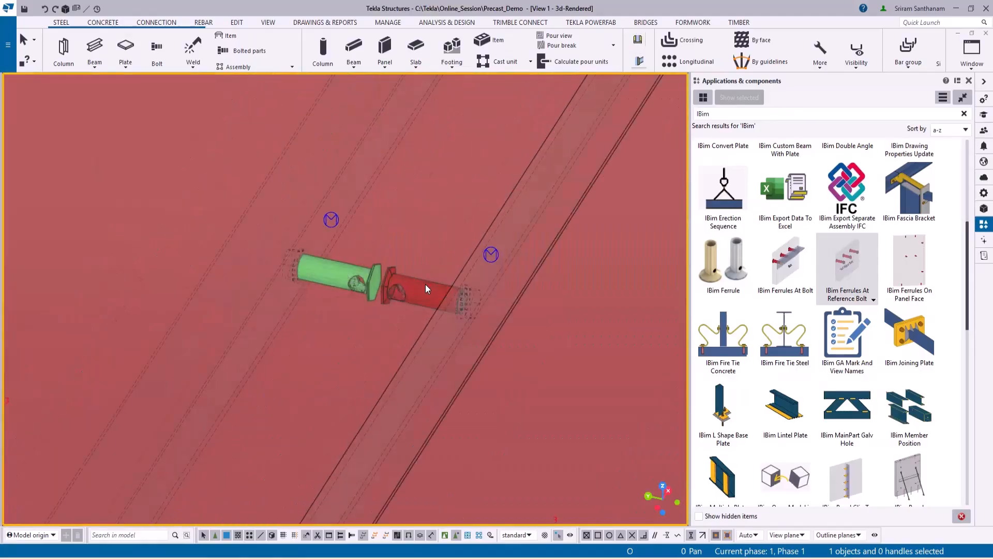
scroll(512, 206, down, 4)
scroll(512, 206, down, 2)
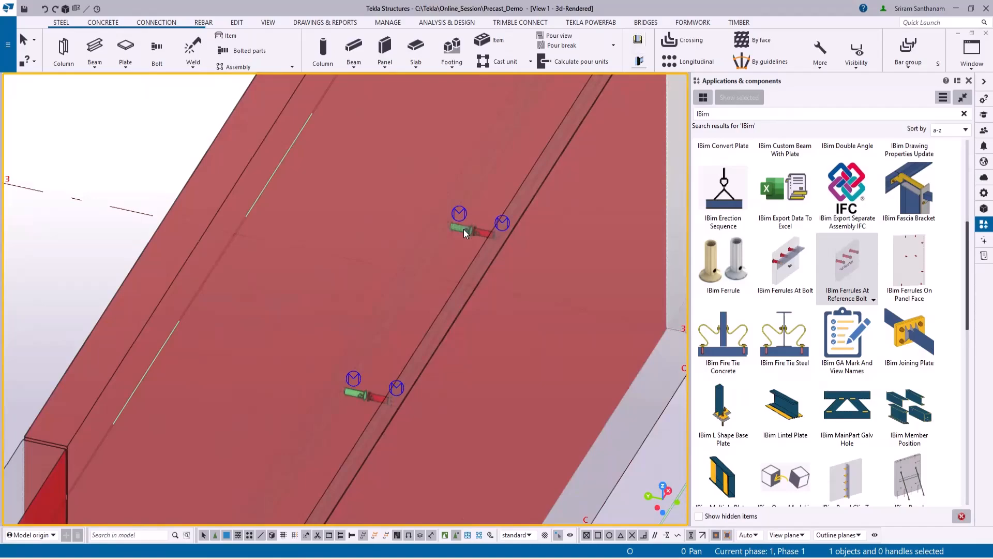
scroll(463, 229, up, 5)
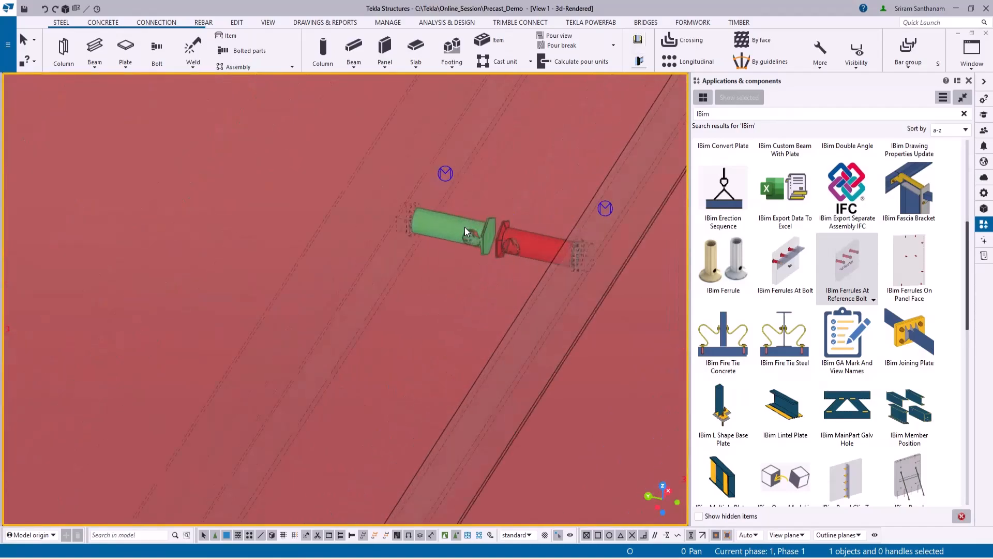
Select both ferrules of one pair near grid 3, set their position to BS, and update them
click(449, 178)
ctrl+click(607, 210)
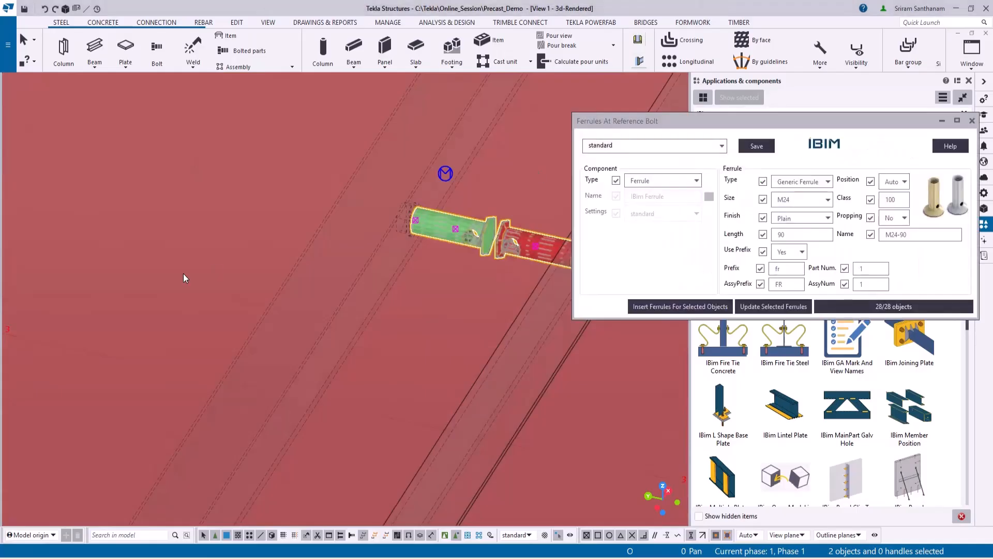
scroll(192, 277, down, 8)
click(895, 186)
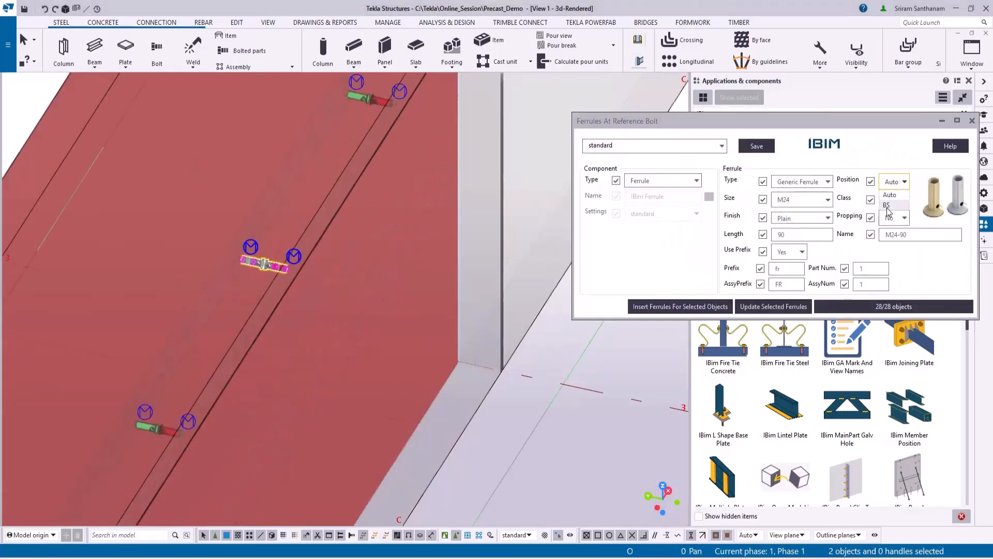
click(887, 206)
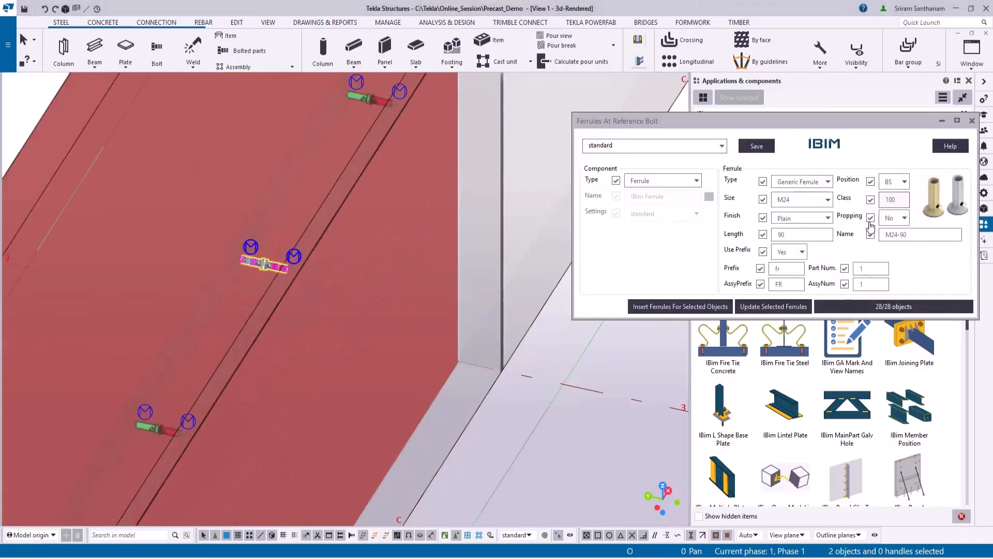
click(785, 308)
scroll(264, 264, up, 5)
scroll(296, 272, up, 2)
scroll(297, 274, down, 4)
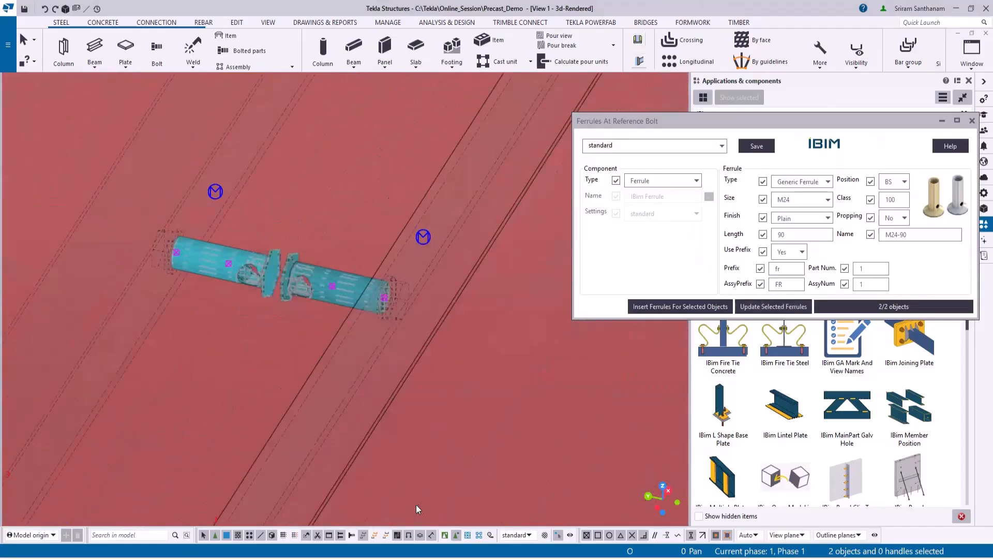
Check the user-defined attributes of one updated ferrule, including its comment, product code and product description, then close them
right_click(338, 270)
click(387, 229)
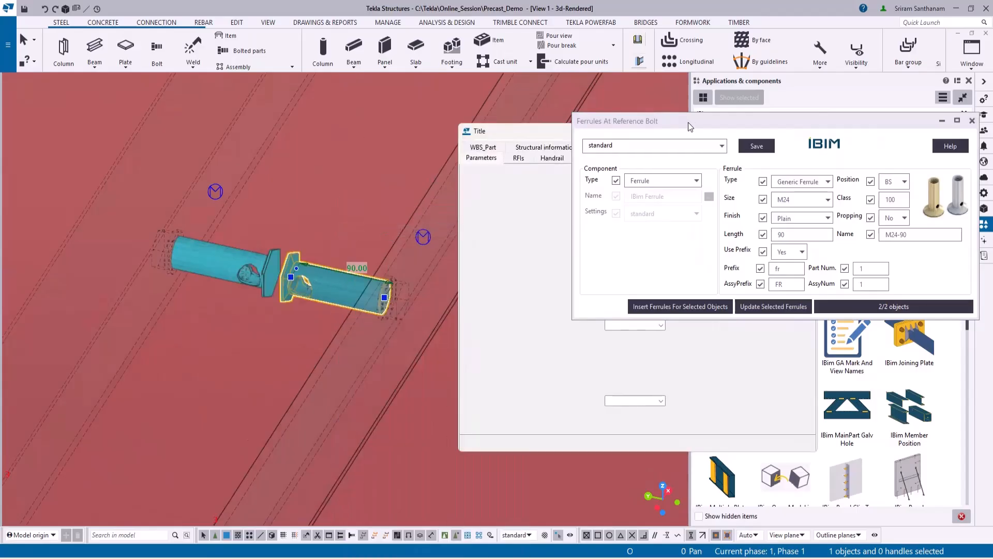
drag(559, 135, 183, 115)
click(419, 140)
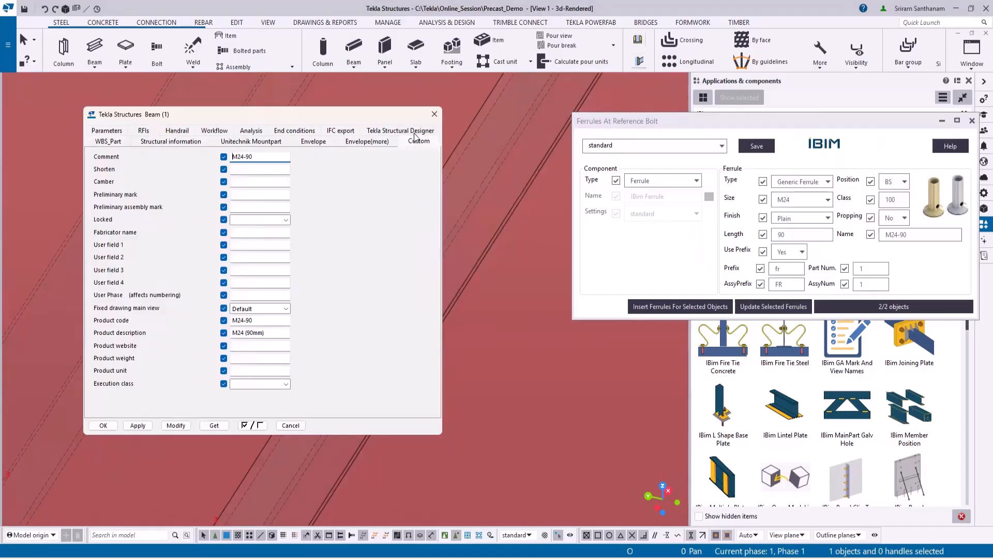
click(434, 114)
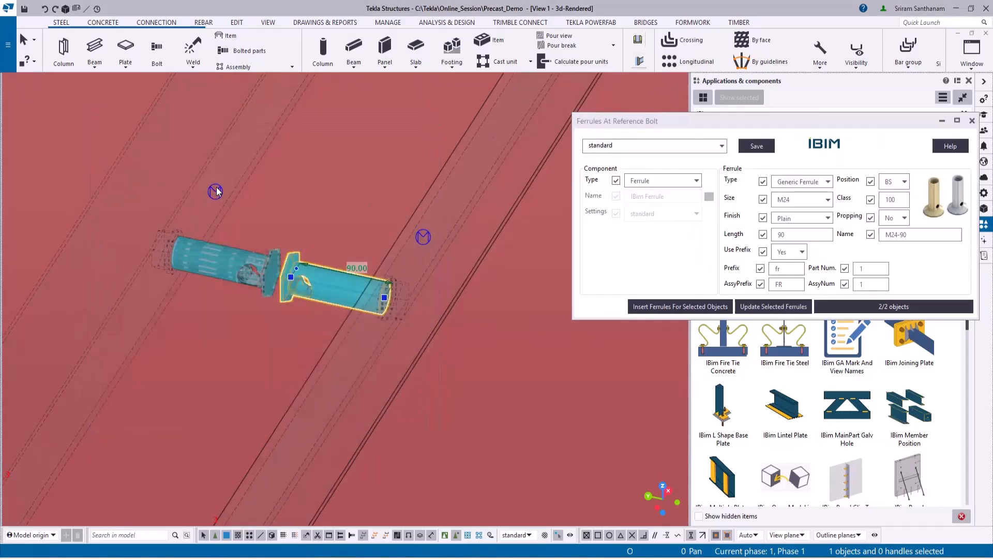
Reselect both ferrules of the pair, set their position to Auto, and update them
click(216, 189)
ctrl+click(423, 237)
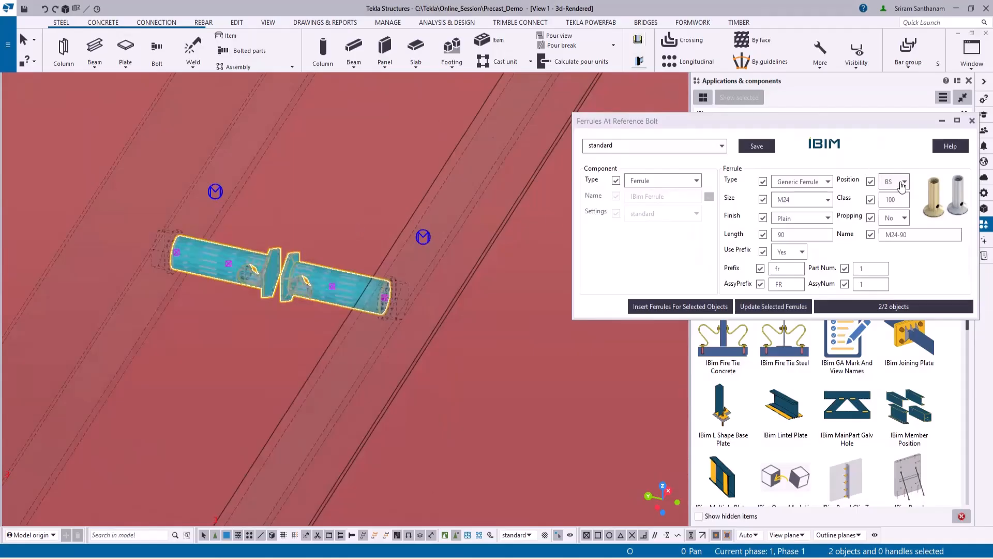
click(900, 181)
click(890, 196)
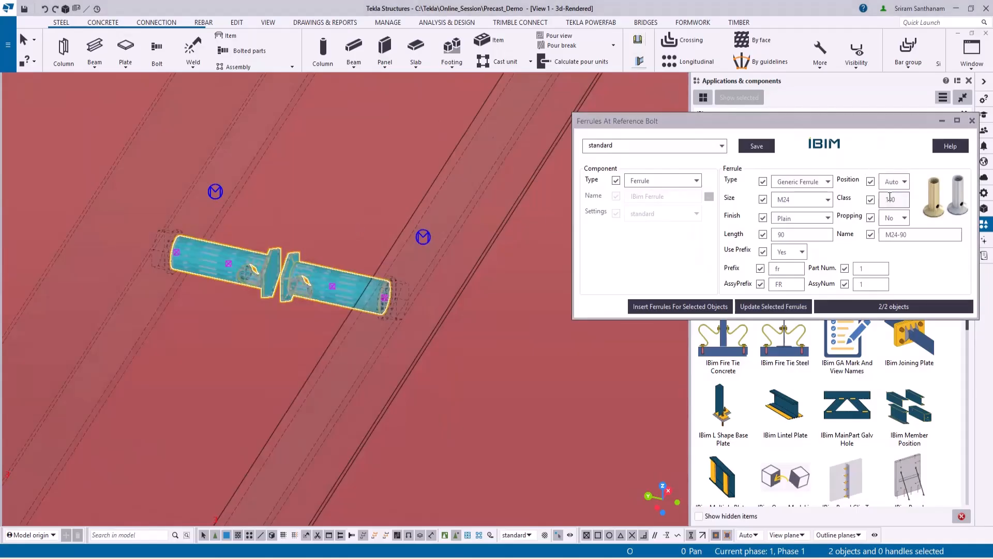
click(767, 307)
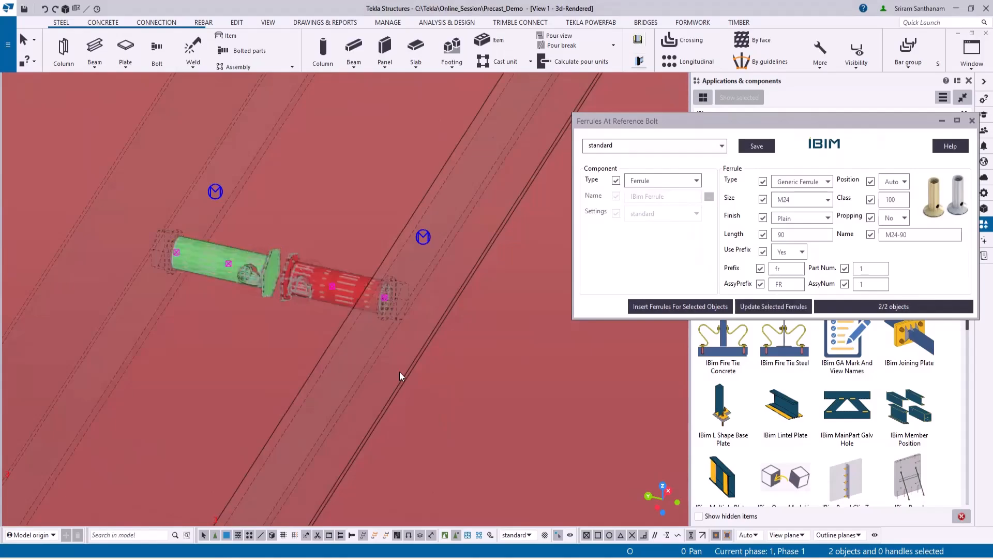
Set the selected ferrules' size to M20 and length to 70, and update them
click(829, 200)
click(799, 228)
key(Tab)
text(70)
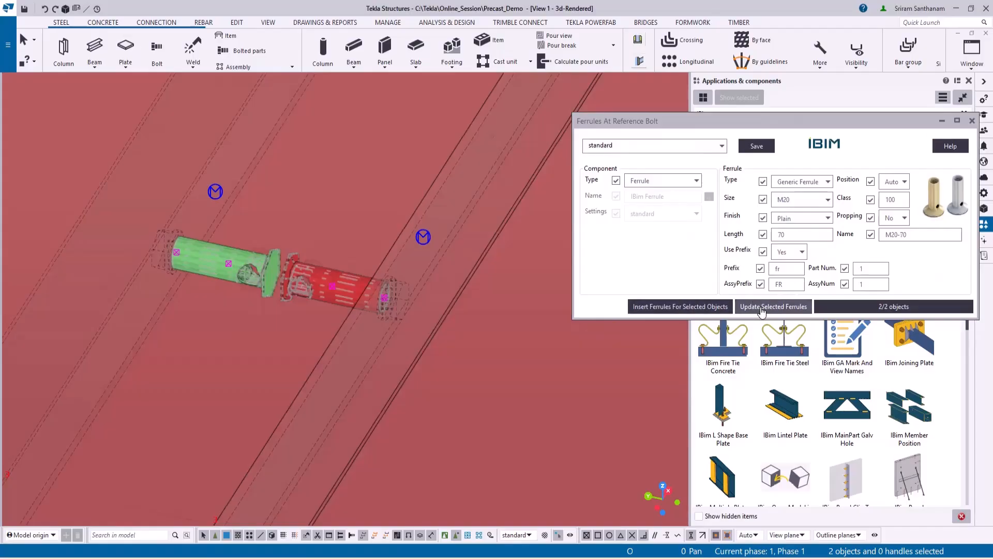
click(760, 307)
scroll(206, 233, down, 2)
scroll(216, 245, up, 2)
scroll(216, 245, up, 2)
Check the comment, product code and product description in the resized green ferrule's user-defined attributes
click(221, 228)
right_click(221, 229)
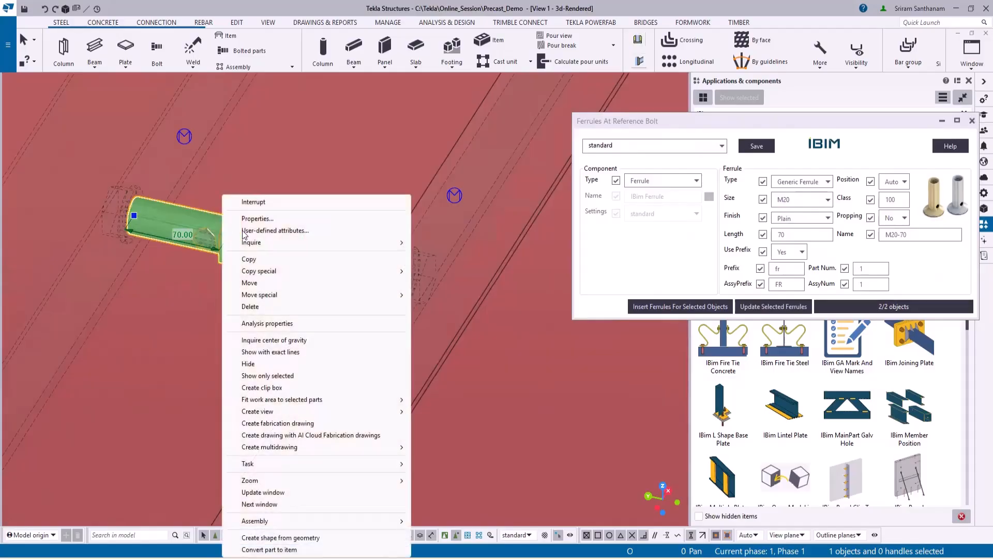
click(278, 232)
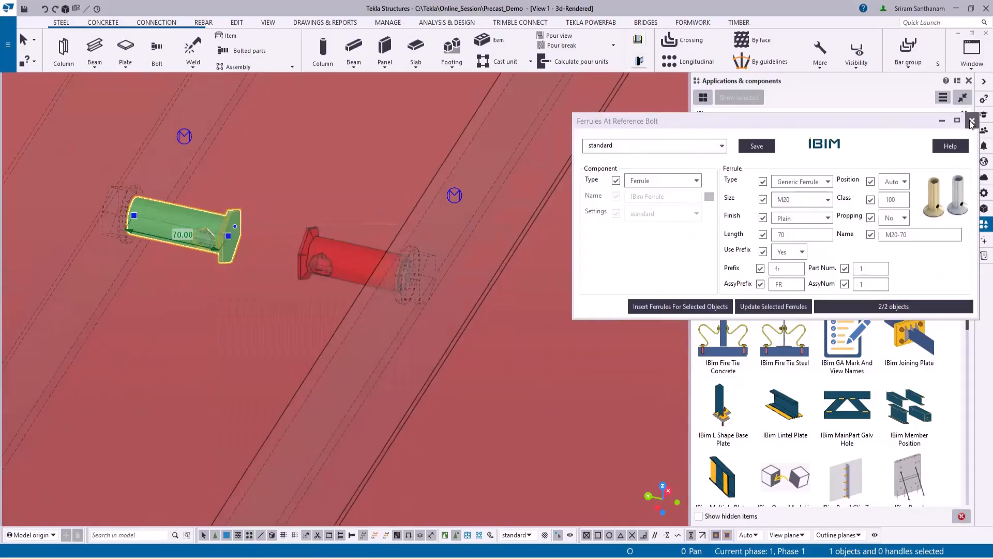
double_click(528, 290)
drag(568, 305, 480, 303)
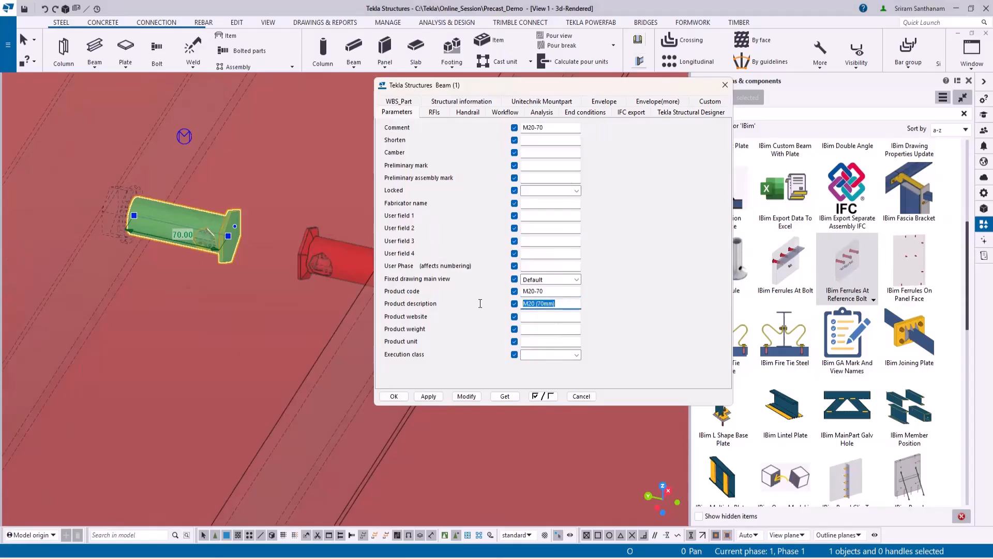
double_click(555, 129)
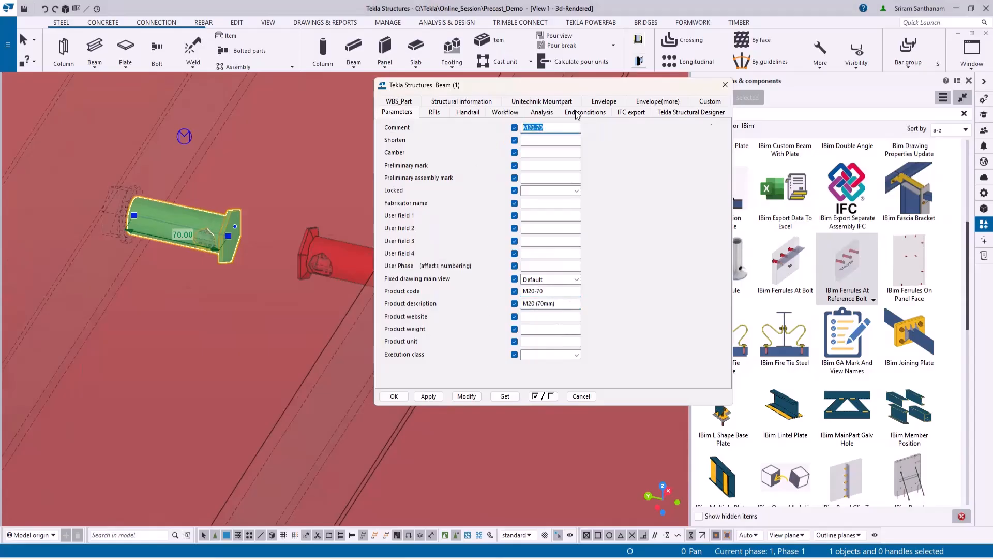
Check the position and type in the ferrule's custom attributes, close them, and open the ferrule's beam properties
click(702, 103)
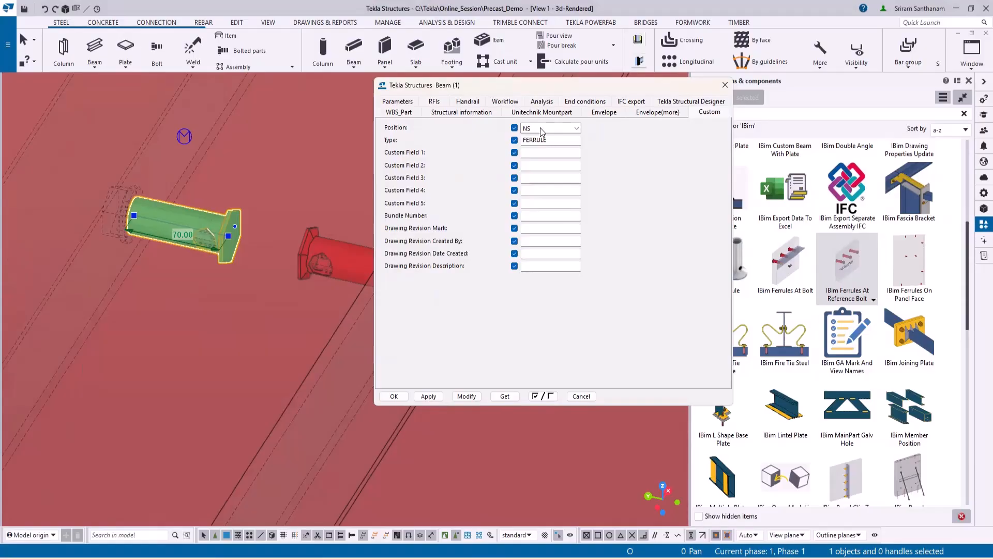
click(724, 85)
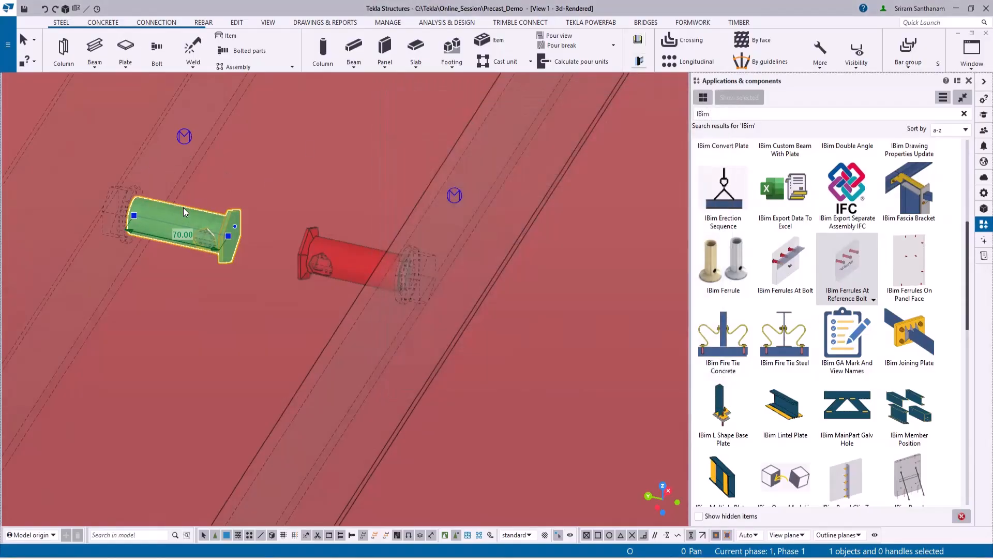
double_click(183, 207)
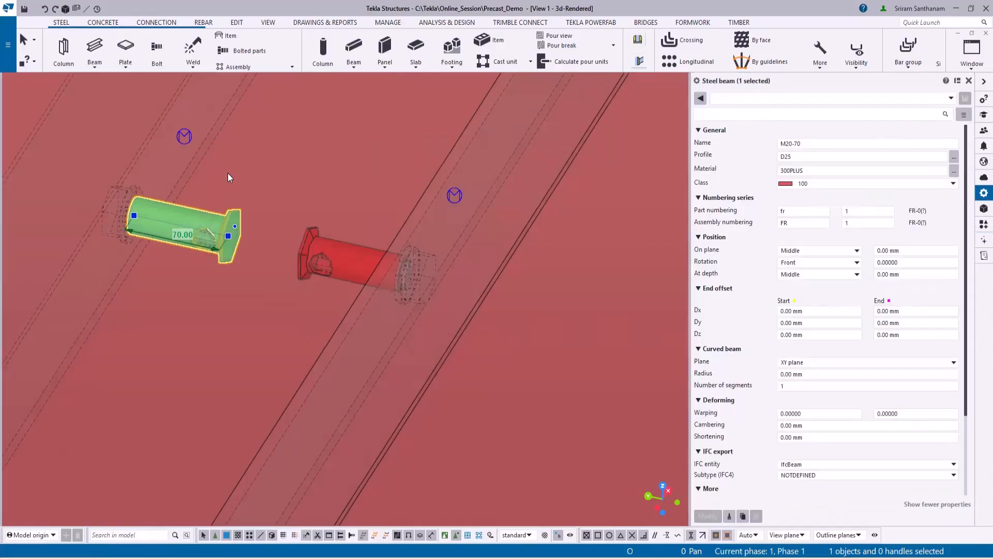
Deselect the ferrule and redraw the view to clear the component symbols and highlighted panels
scroll(447, 313, down, 8)
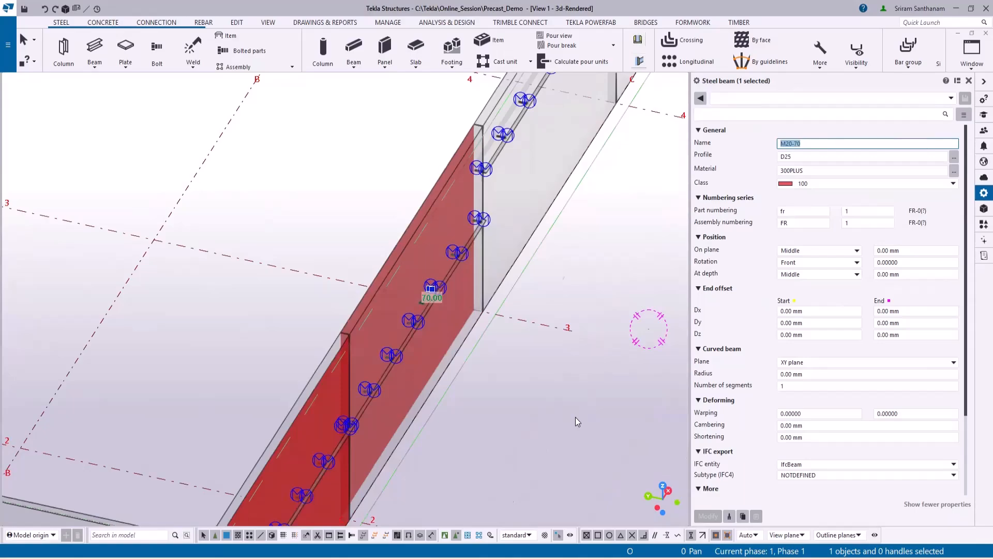
click(524, 350)
scroll(437, 283, up, 5)
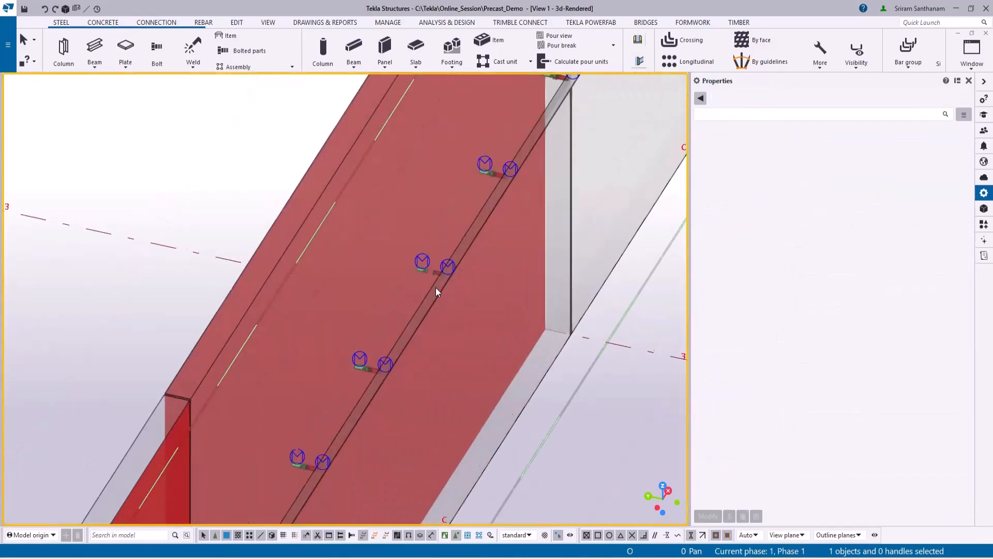
scroll(424, 274, down, 8)
right_click(511, 384)
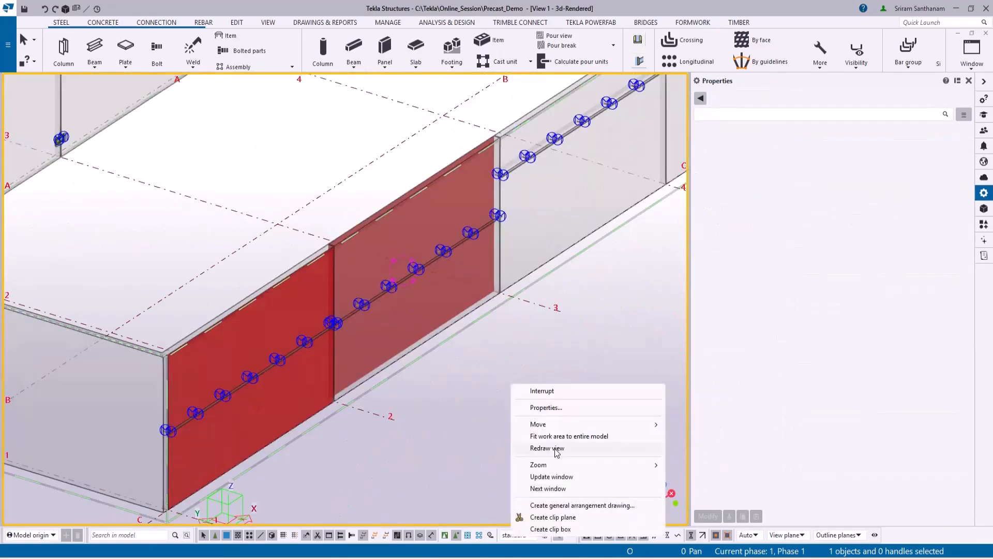
click(555, 448)
Hide the precast panel between grids 2 and 3 on grid line C and examine the reference bolts along the angles
scroll(349, 170, up, 6)
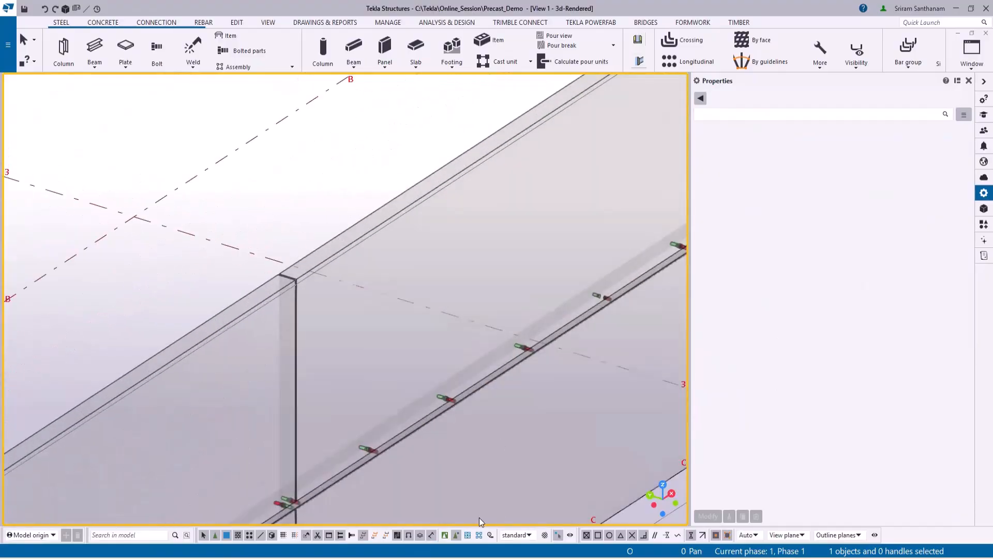
right_click(346, 228)
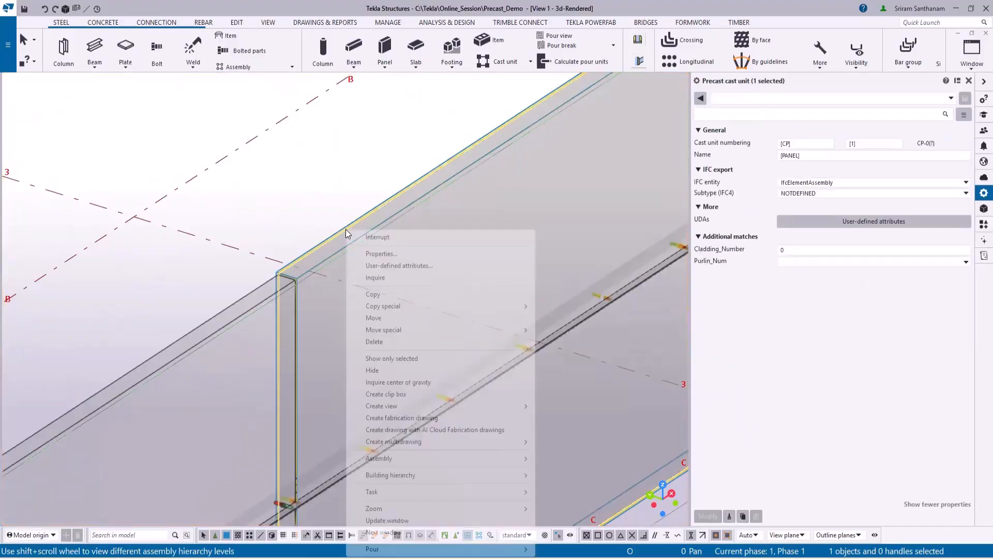
click(372, 370)
scroll(385, 303, down, 3)
scroll(394, 216, up, 5)
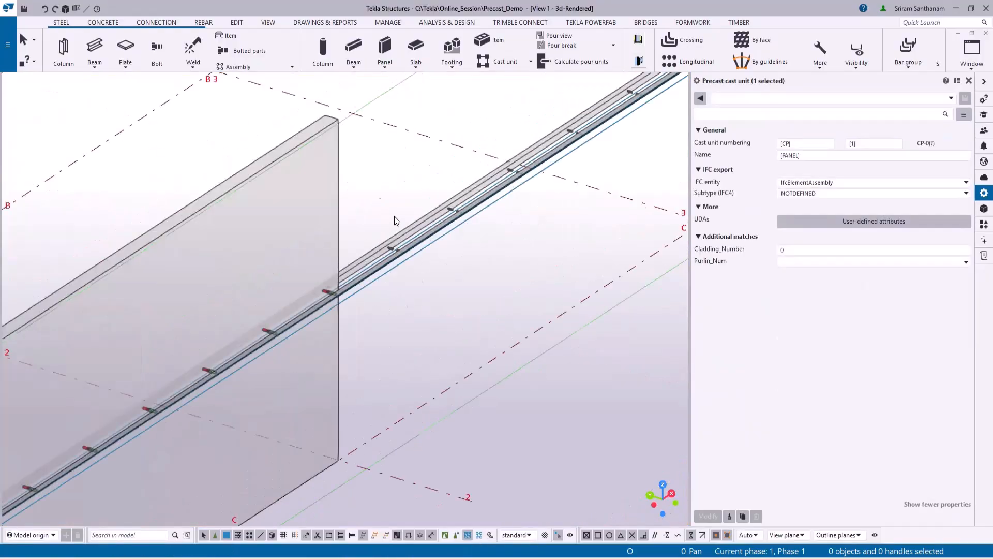
scroll(394, 231, up, 3)
scroll(302, 302, down, 5)
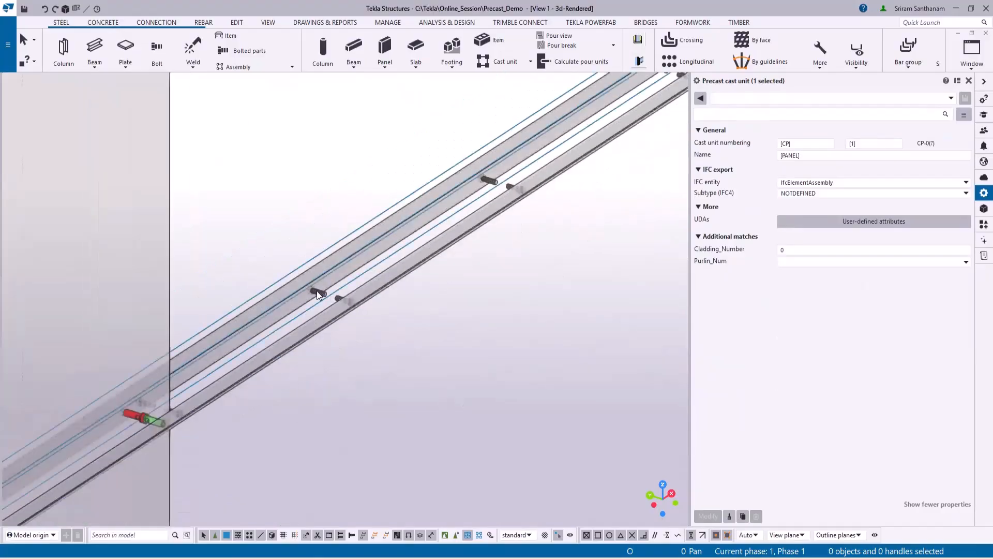
scroll(352, 359, down, 4)
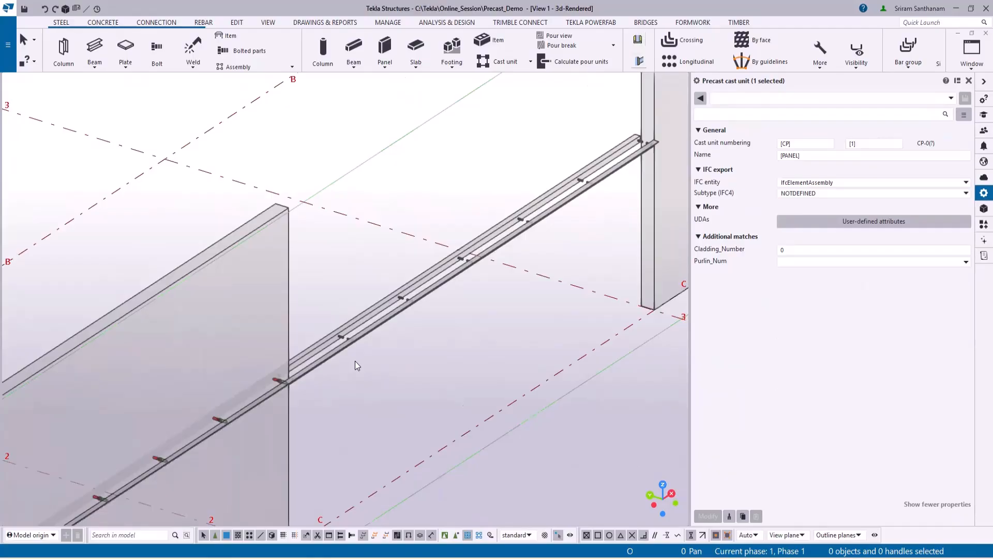
scroll(389, 225, down, 4)
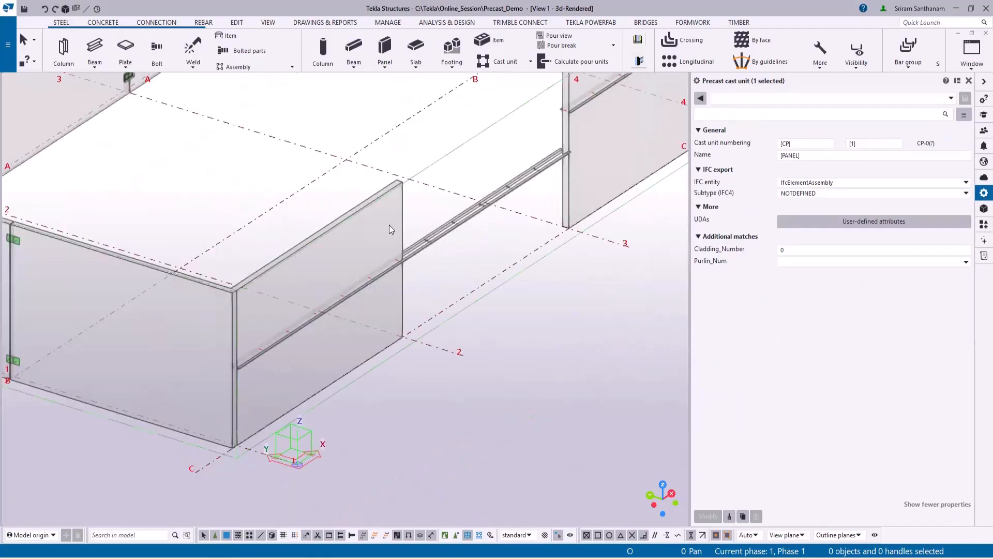
scroll(380, 326, up, 4)
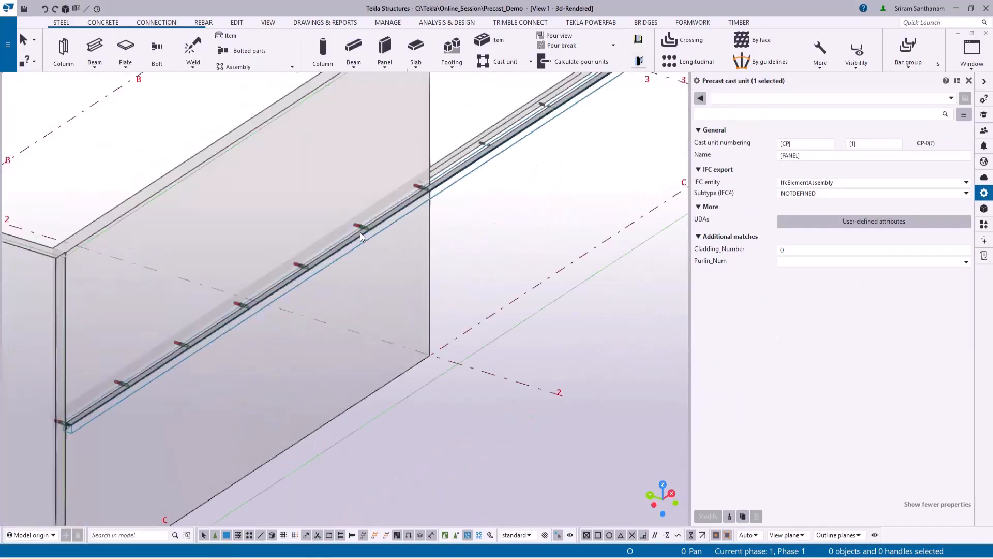
Hide the precast panel between grids 1 and 2 on grid line C and examine the bolts behind it
right_click(277, 106)
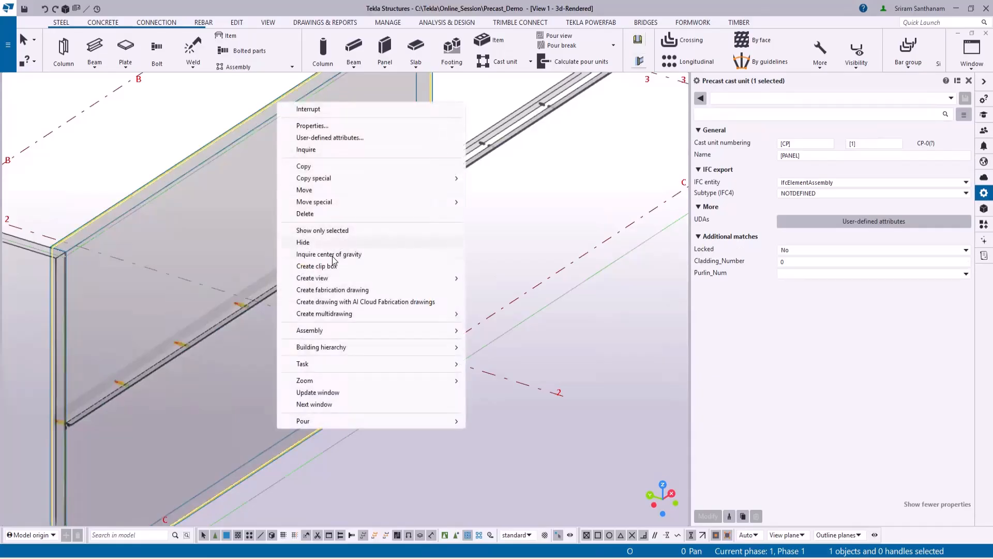
click(304, 242)
scroll(249, 310, up, 4)
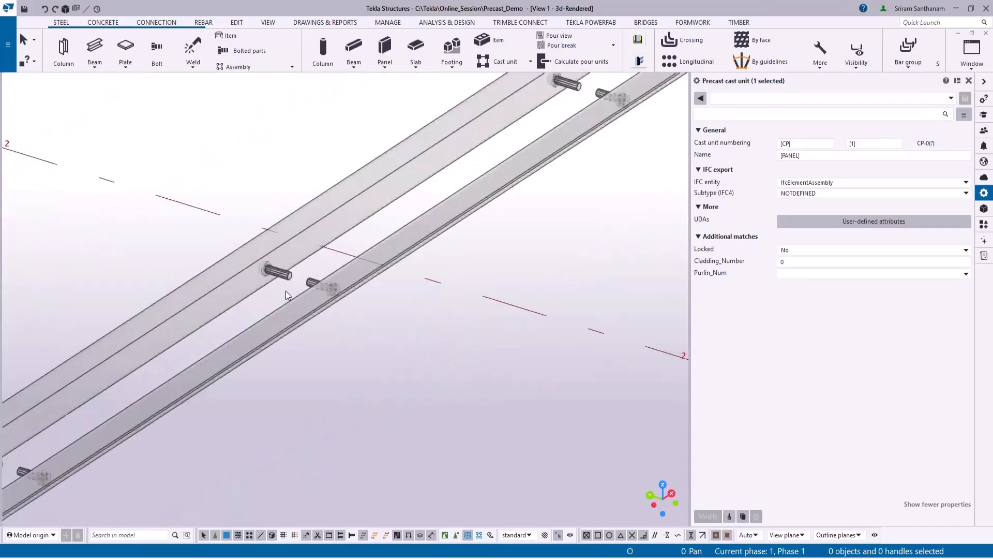
scroll(348, 330, down, 5)
Clear the selection and review the precast panels and their ferrules across the whole model
click(500, 379)
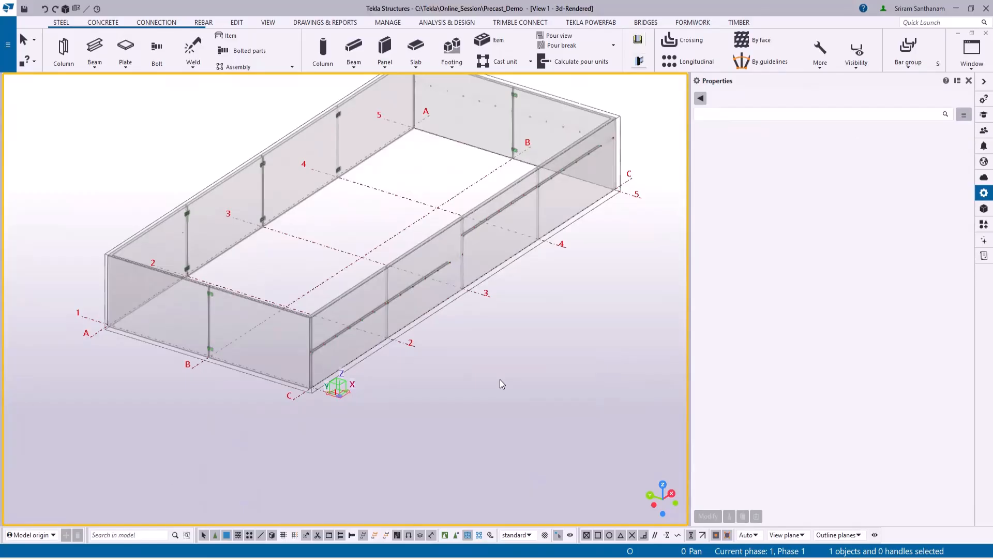
scroll(397, 246, up, 4)
scroll(378, 347, down, 5)
scroll(353, 355, up, 8)
scroll(352, 355, down, 5)
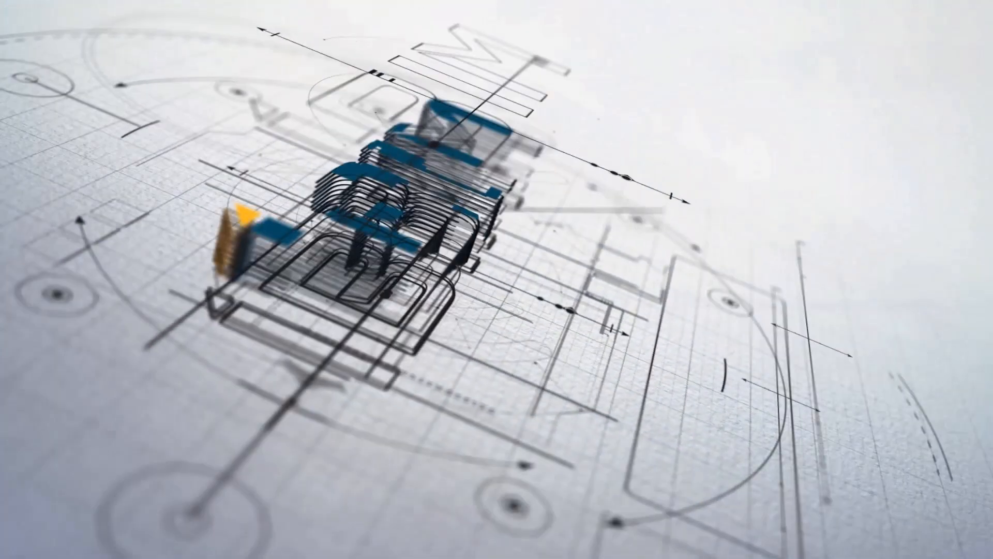